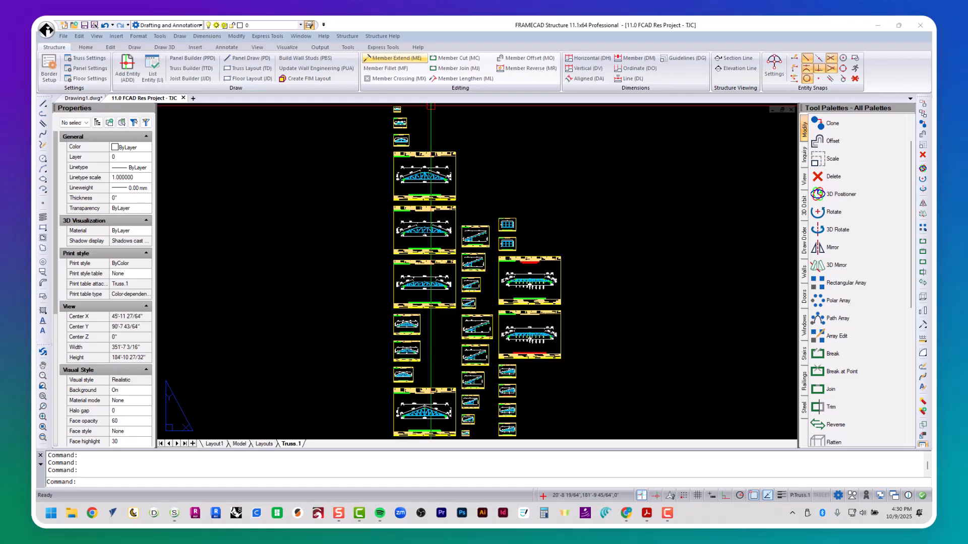
Step: Show the floor plan layout through saved view 4 and run the PCB lateral bracing calculation
click(264, 444)
text(v)
key(Return)
text(4)
key(Return)
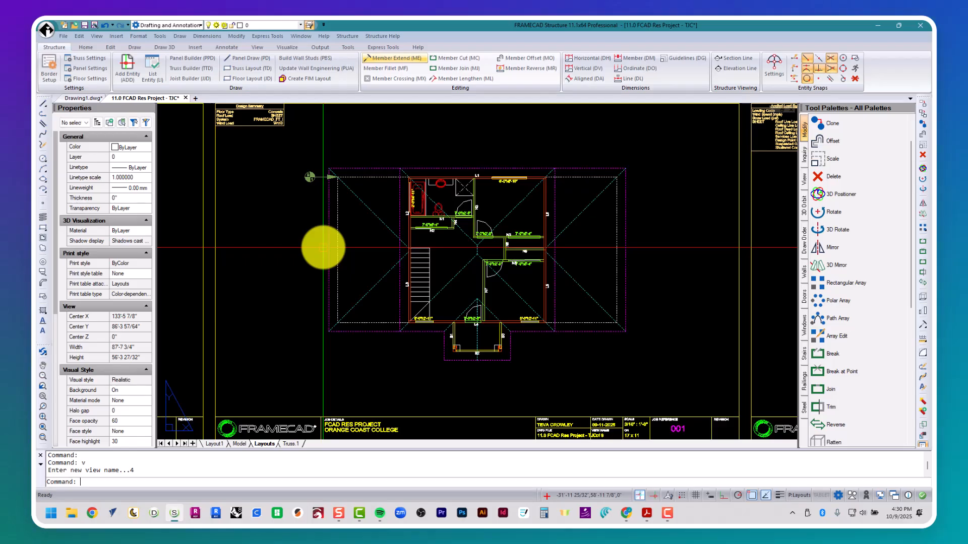
text(pcb)
key(Return)
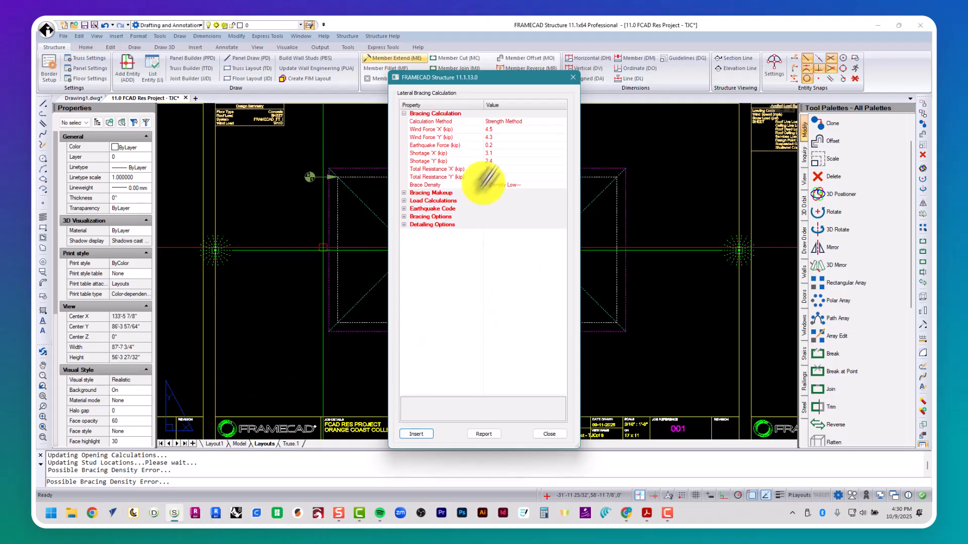
Step: Check the X and Y bracing shortage rows, then expand the Bracing Options group
click(514, 153)
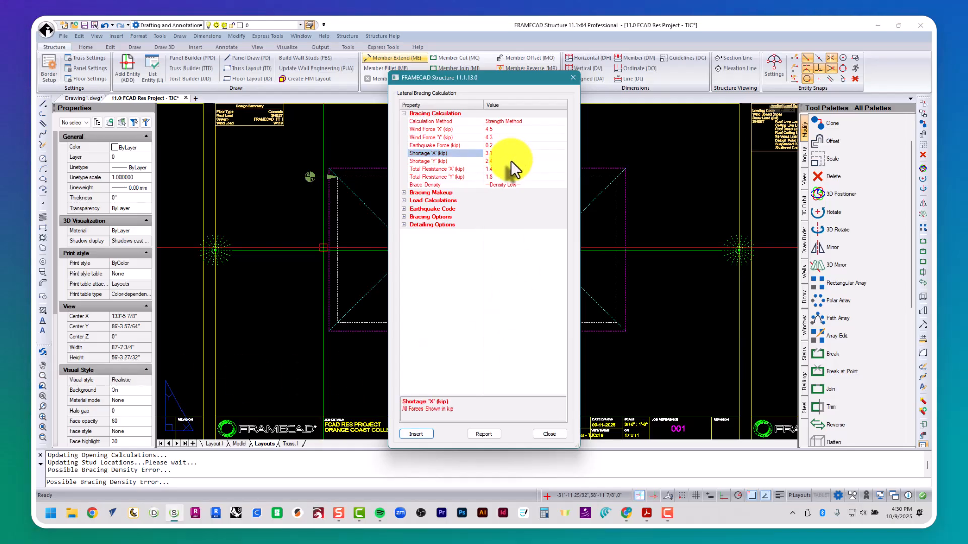
click(510, 160)
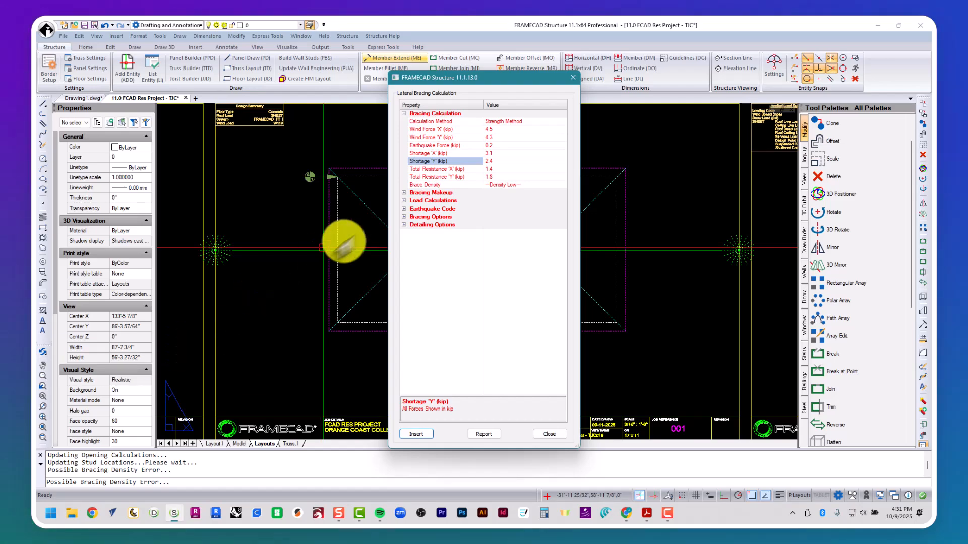
click(403, 217)
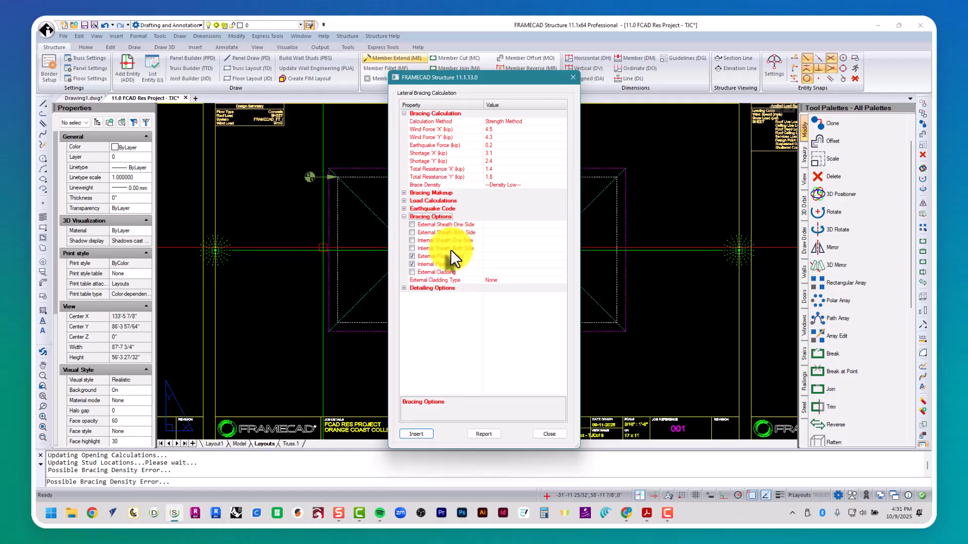
Step: Exclude External and Internal Plasterboard from bracing resistance and start inserting bracing
click(412, 256)
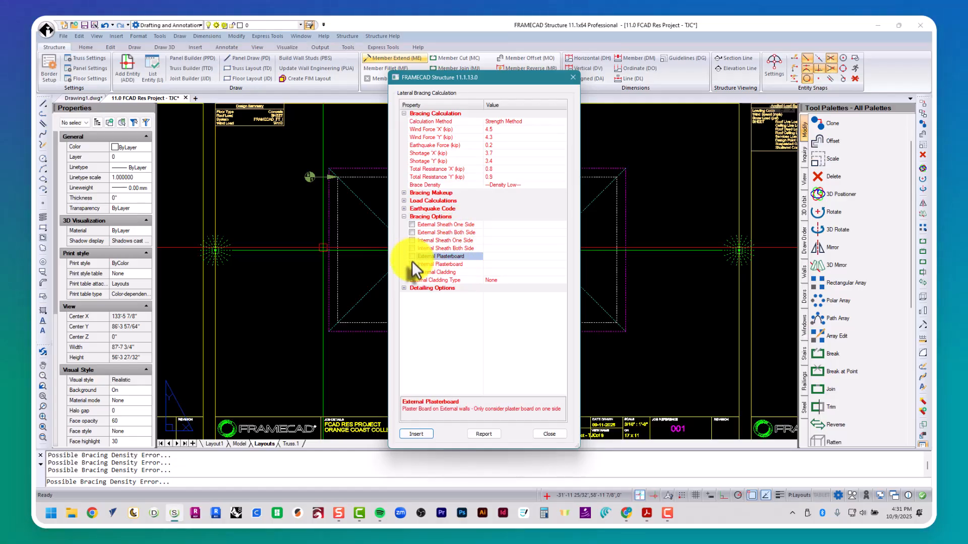
click(412, 264)
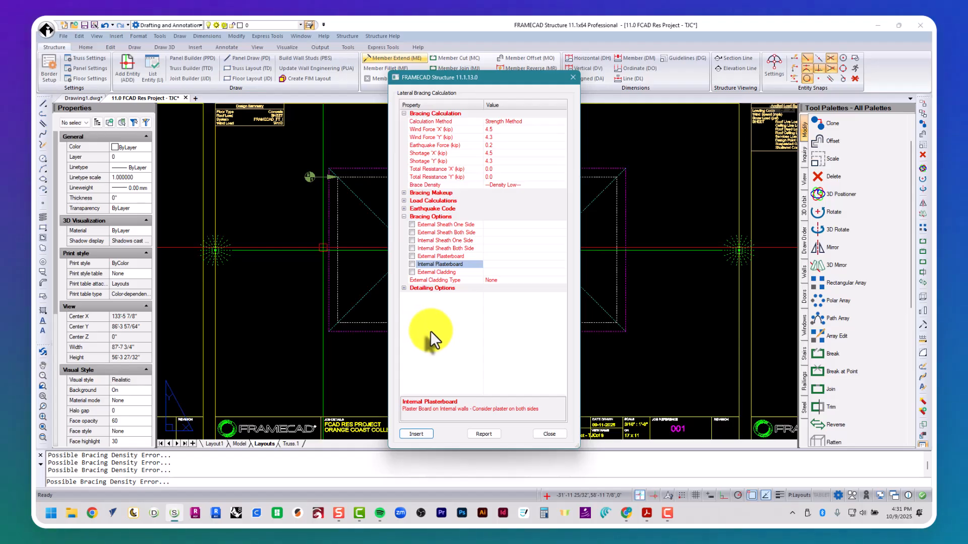
click(422, 433)
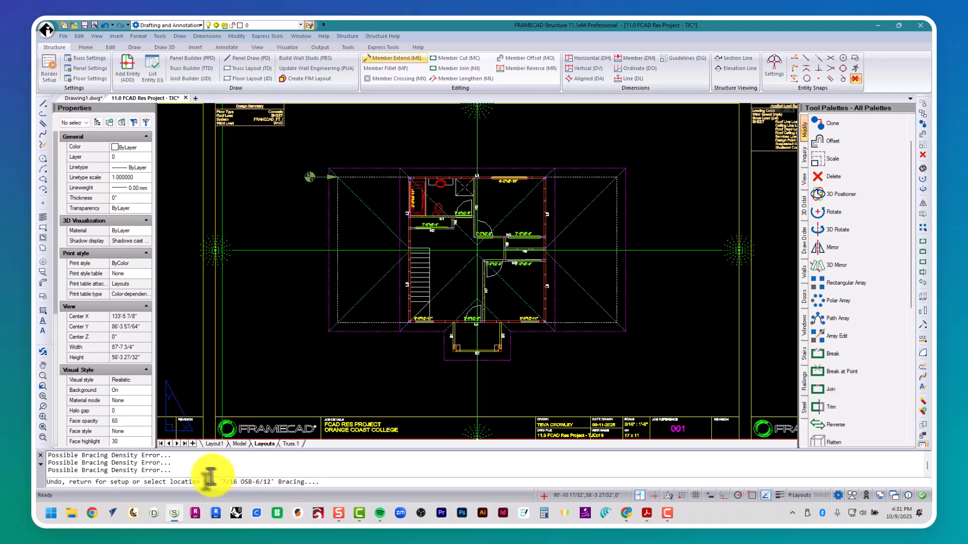
Step: Set the brace type to Single Strap at 45° with 250-43-50 strap material and save
click(193, 443)
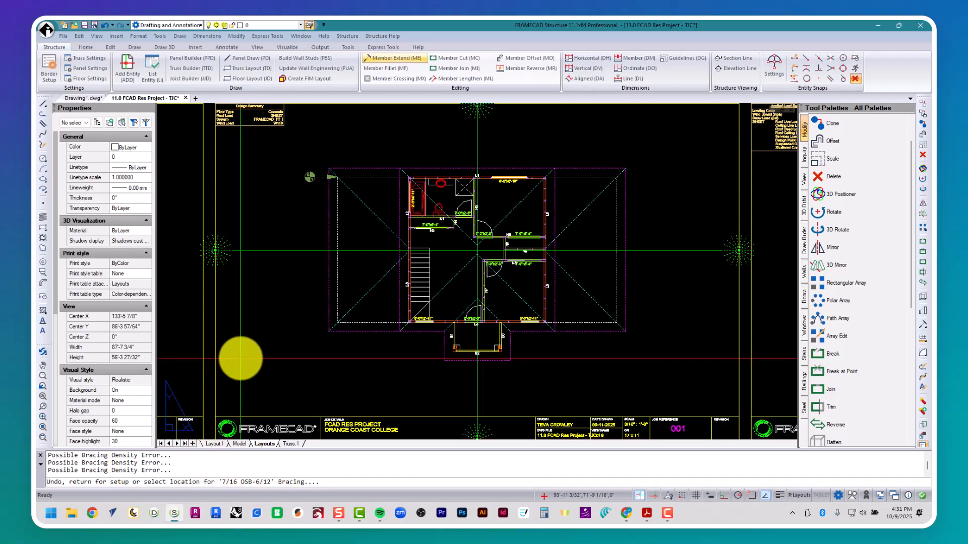
key(Return)
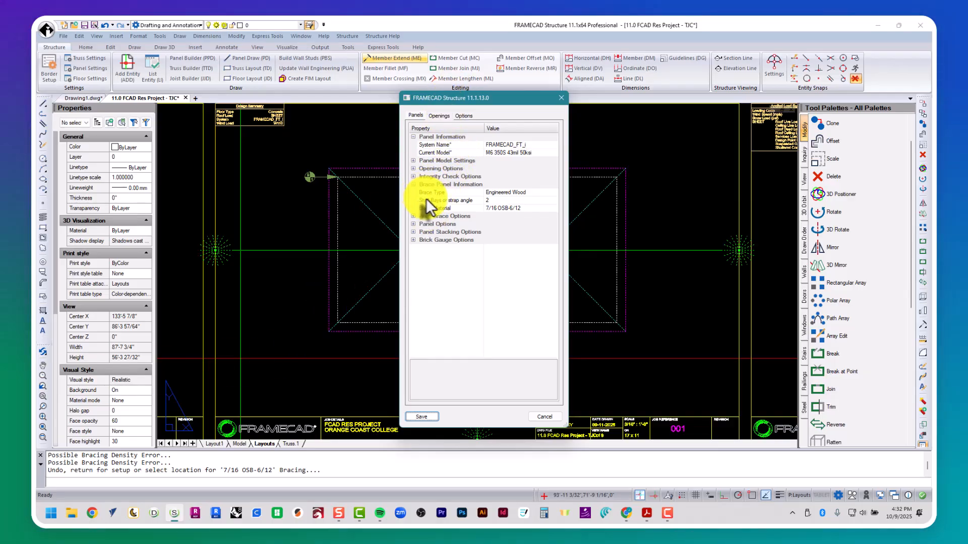
click(515, 194)
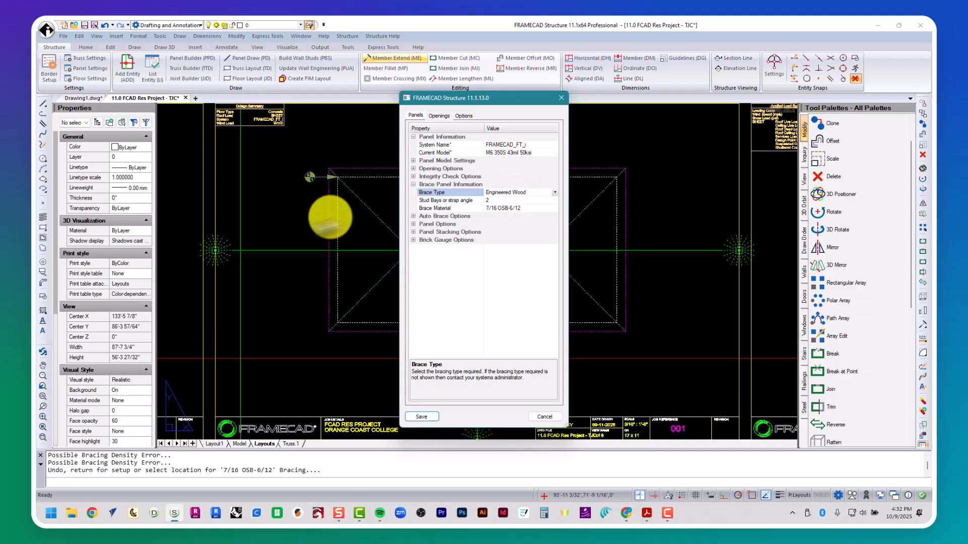
click(554, 192)
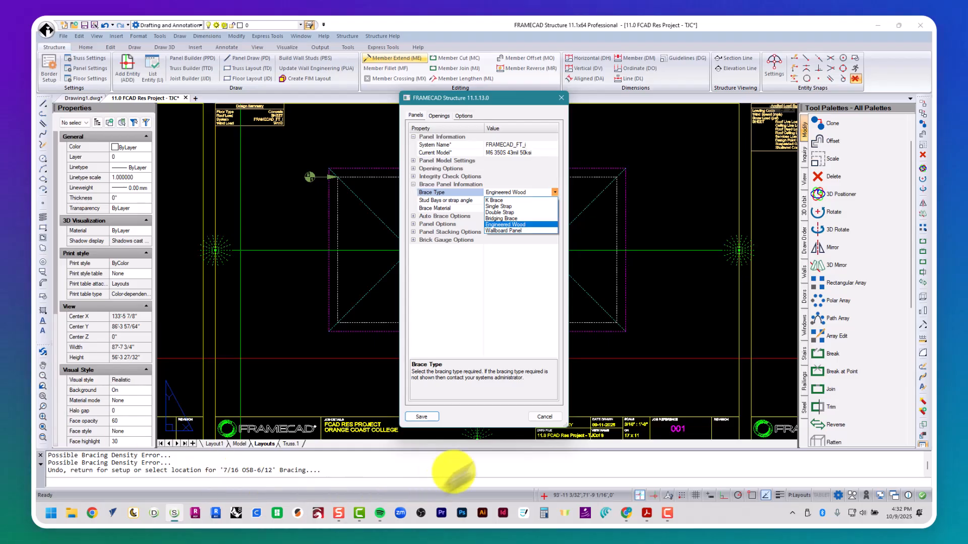
click(539, 204)
click(512, 200)
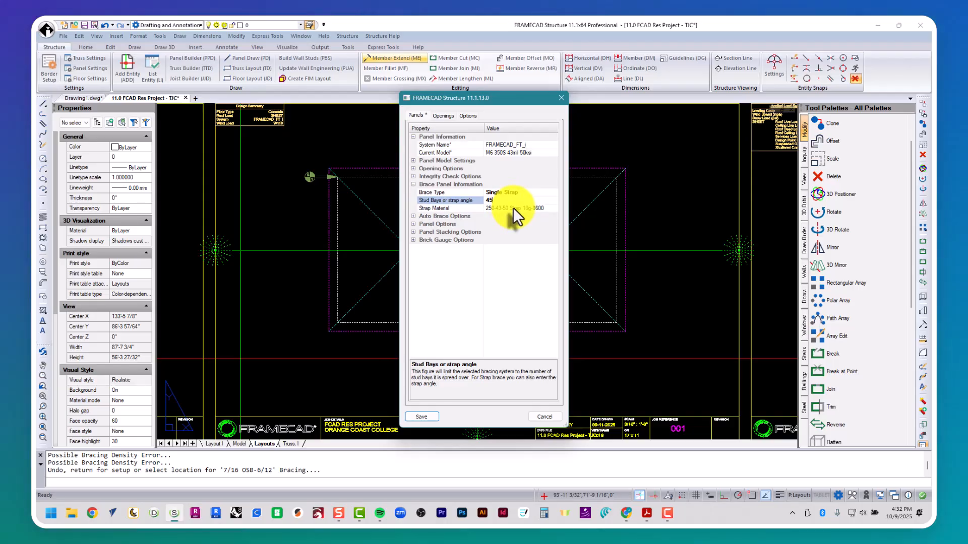
click(512, 207)
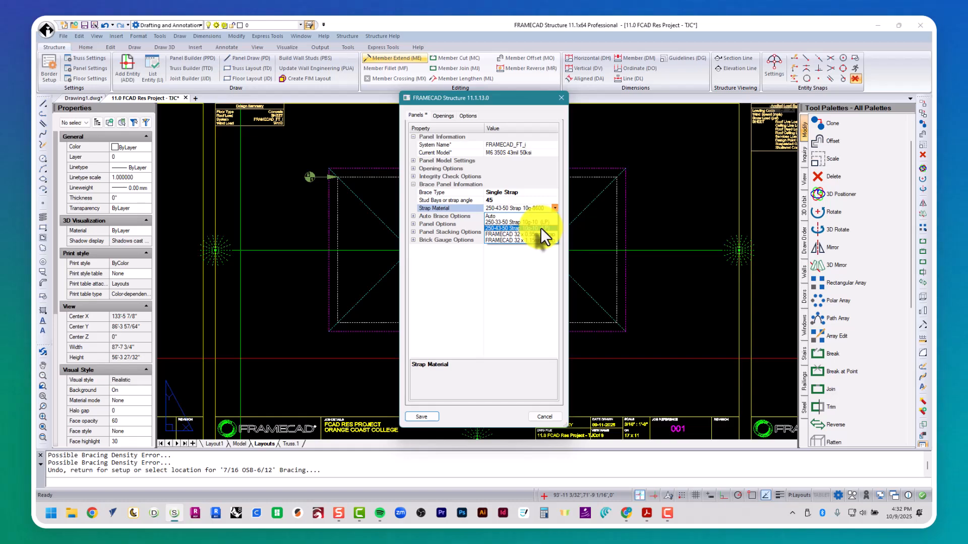
click(541, 228)
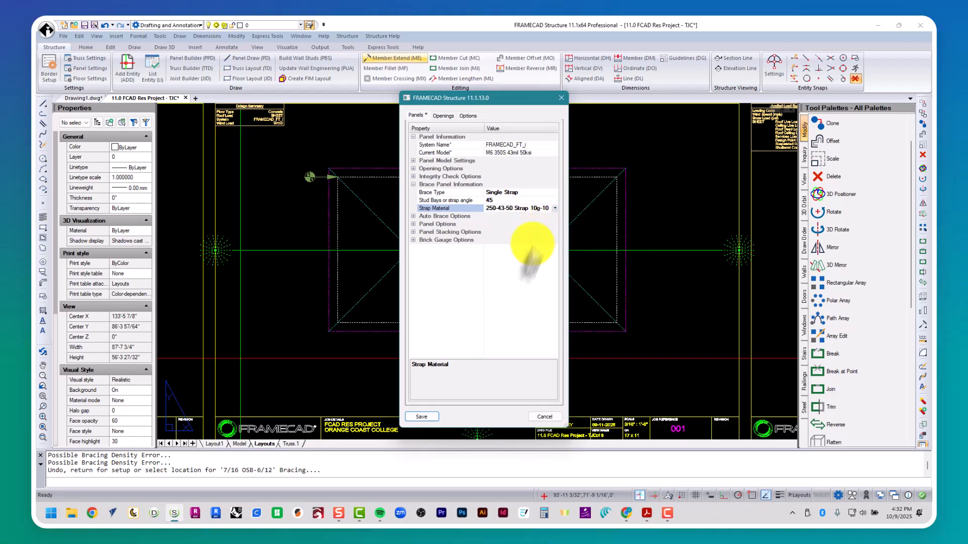
click(430, 417)
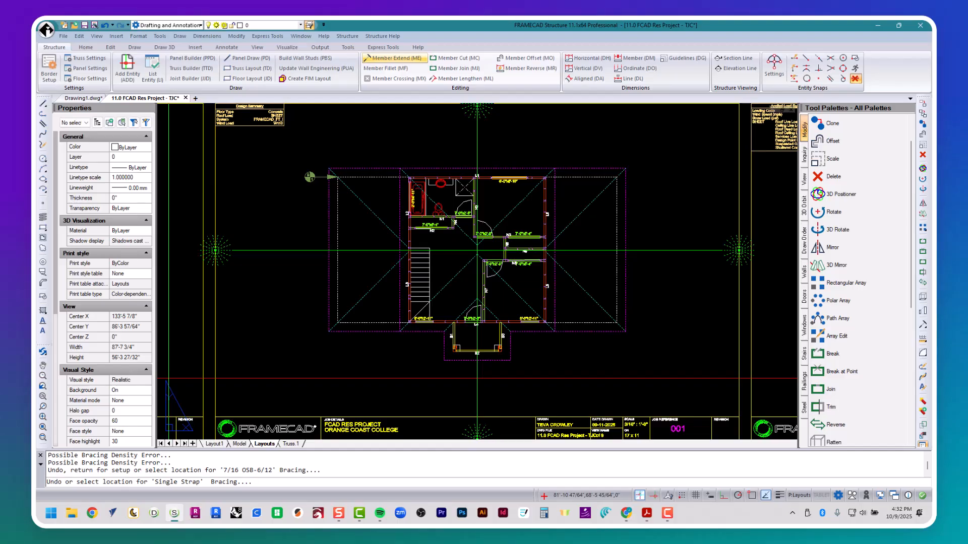
Step: Inspect the plan's wall corners and openings up close, then end the strap bracing placement
scroll(408, 199, up, 10)
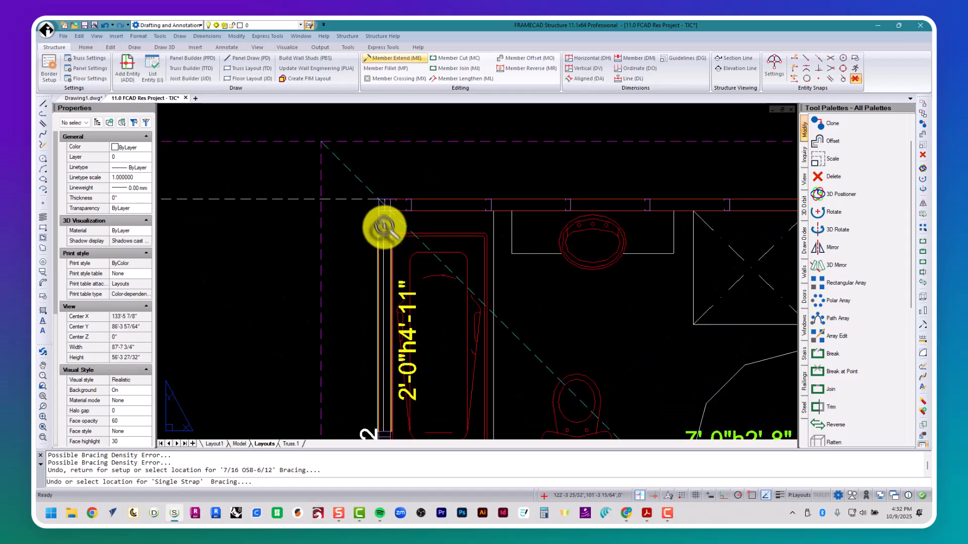
scroll(421, 194, up, 2)
scroll(326, 217, down, 3)
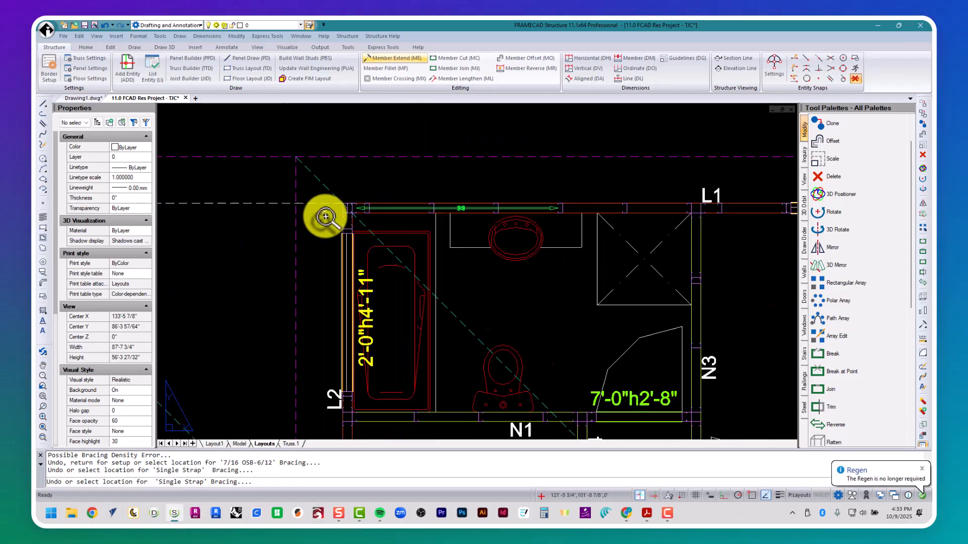
scroll(326, 217, down, 4)
scroll(514, 209, up, 6)
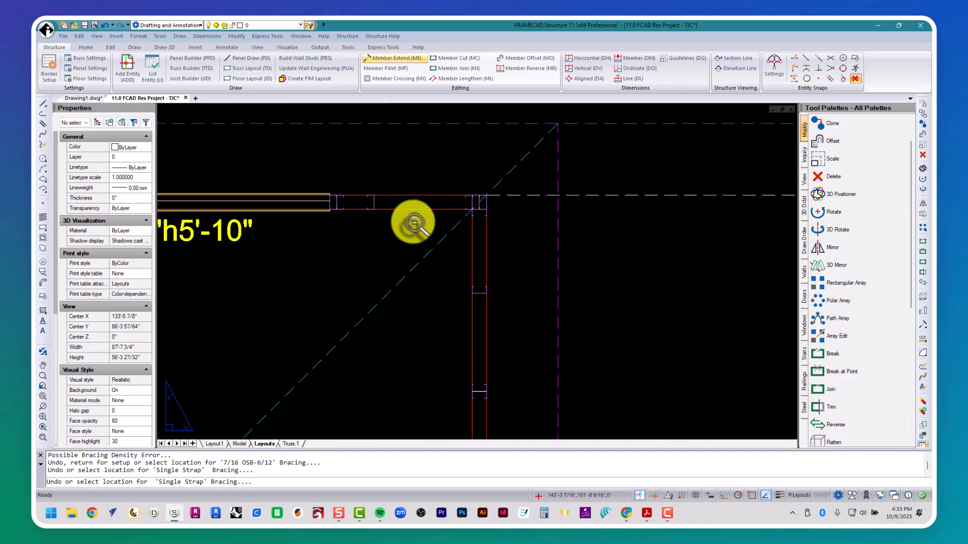
scroll(478, 225, down, 5)
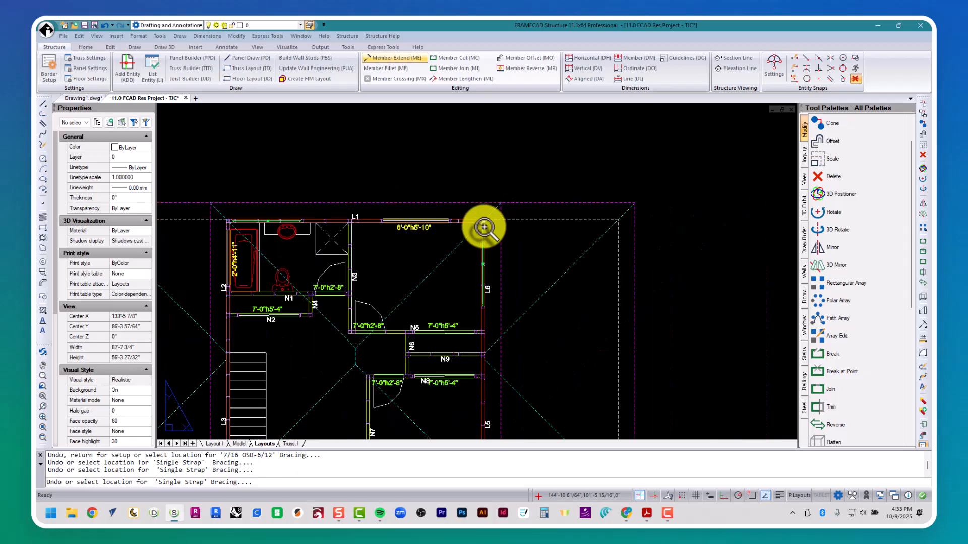
scroll(483, 228, down, 4)
scroll(497, 298, up, 6)
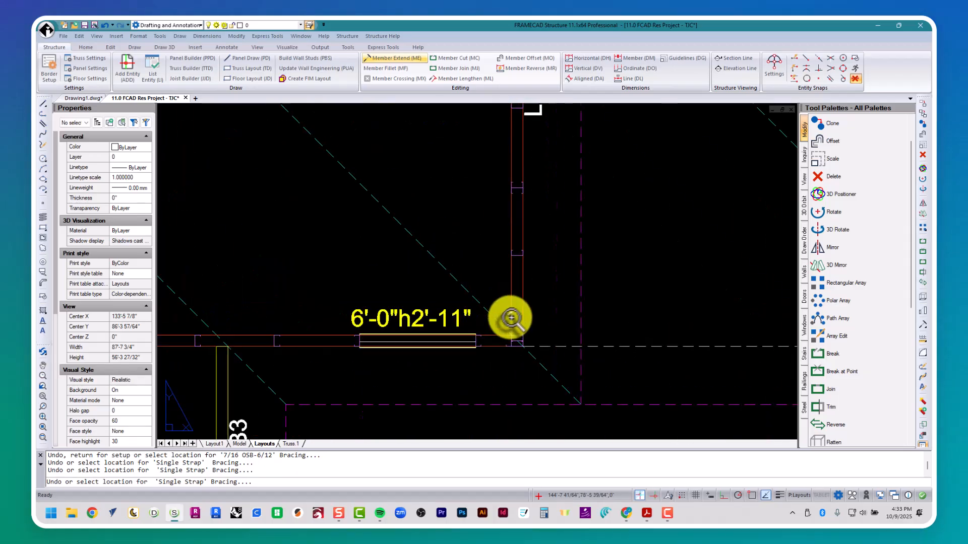
scroll(511, 318, down, 4)
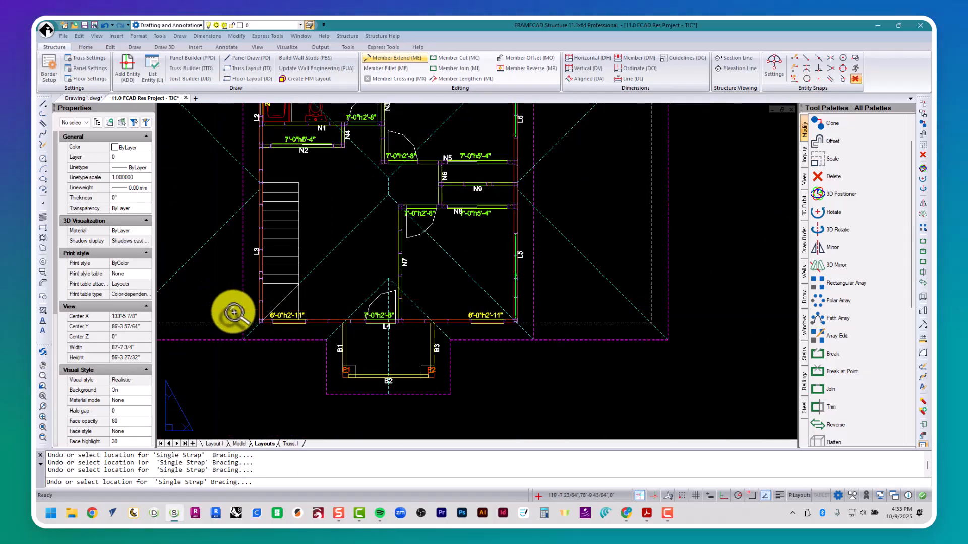
scroll(233, 313, up, 4)
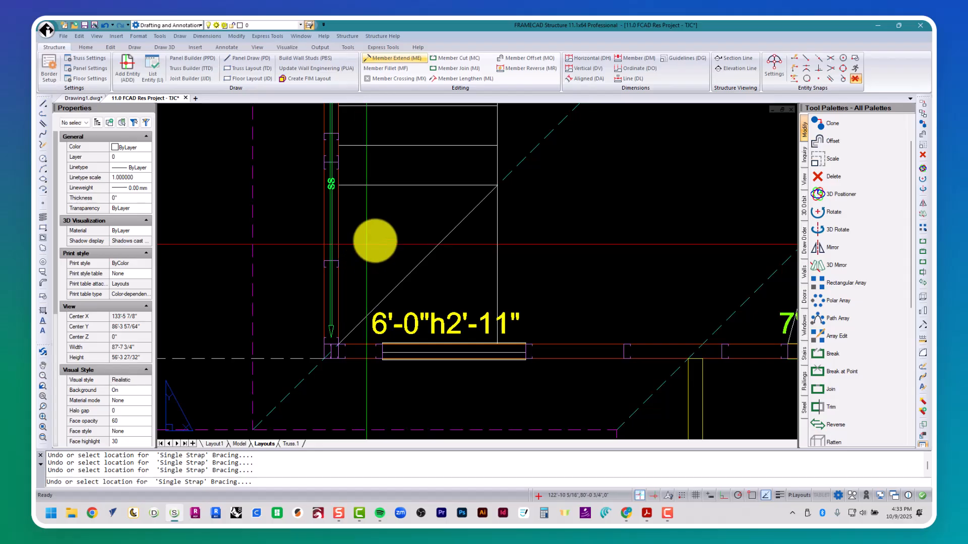
key(Escape)
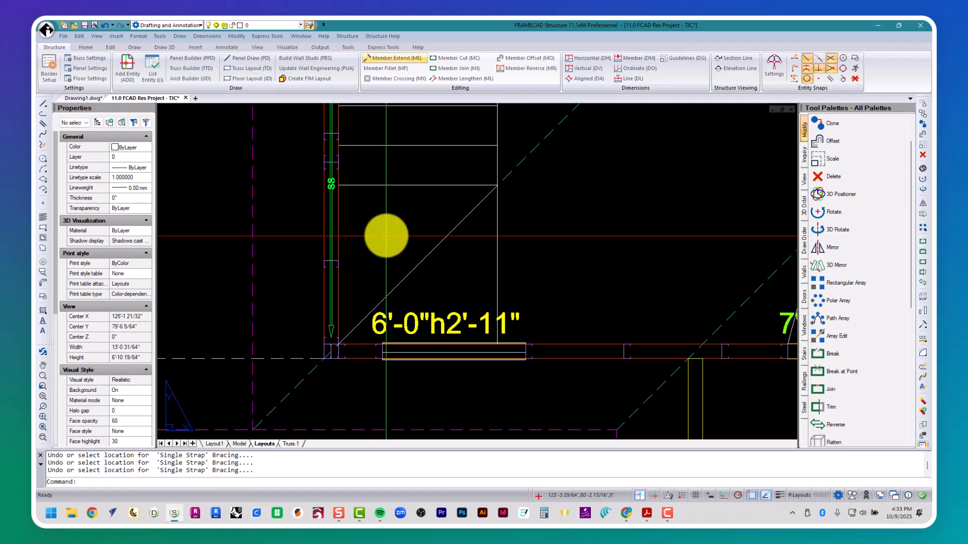
Step: Rerun the PCB lateral bracing calculation and resume single strap bracing placement
text(pcb)
key(Return)
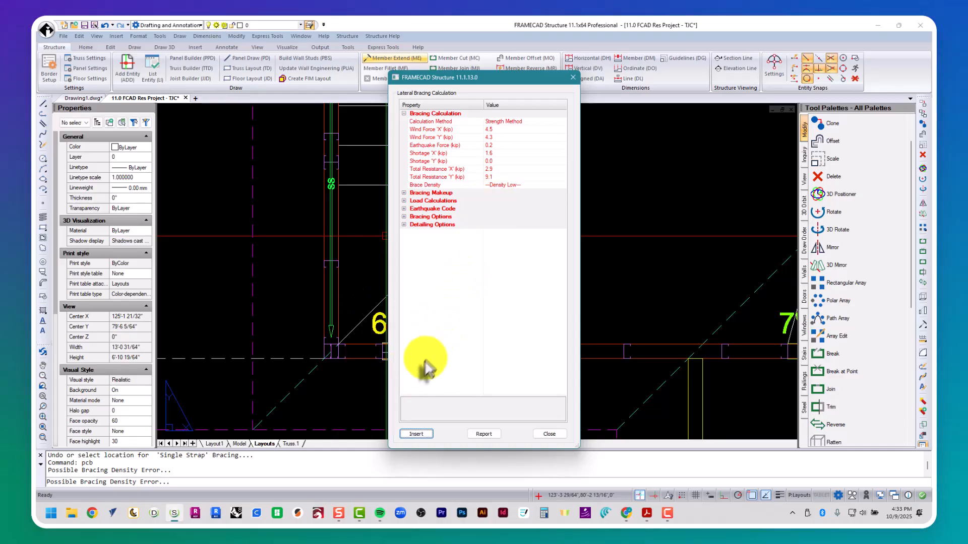
click(417, 434)
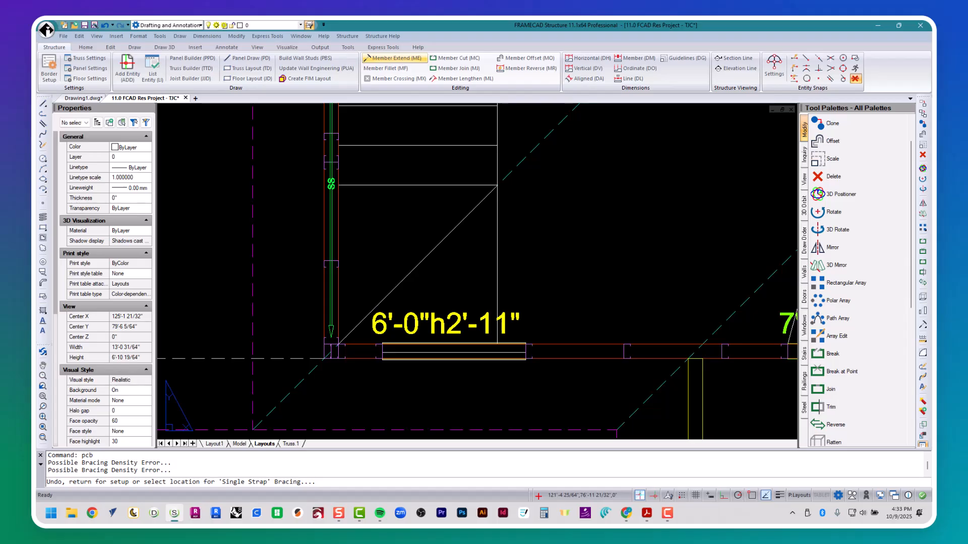
Step: Place single strap braces on the front wall segments left and right of L4
scroll(454, 363, down, 4)
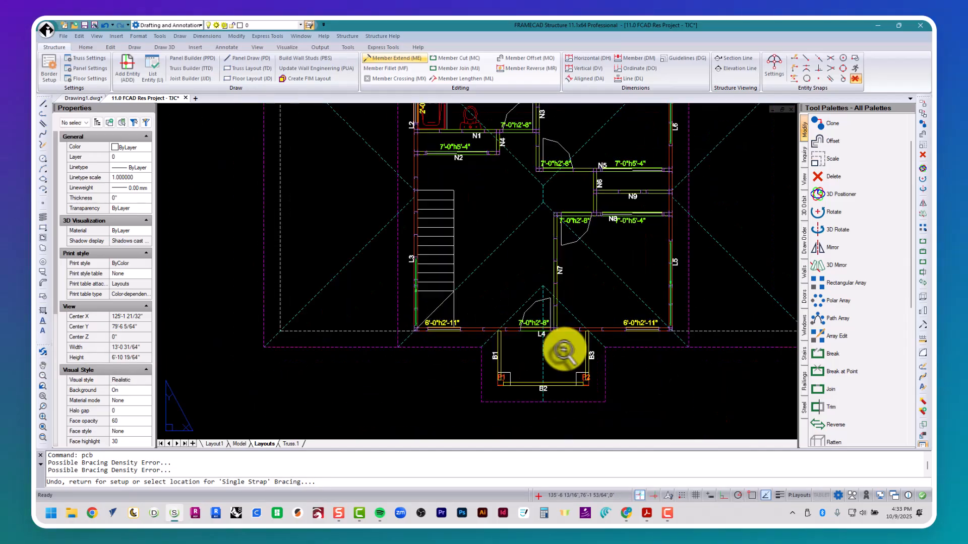
scroll(562, 350, up, 2)
scroll(414, 334, up, 3)
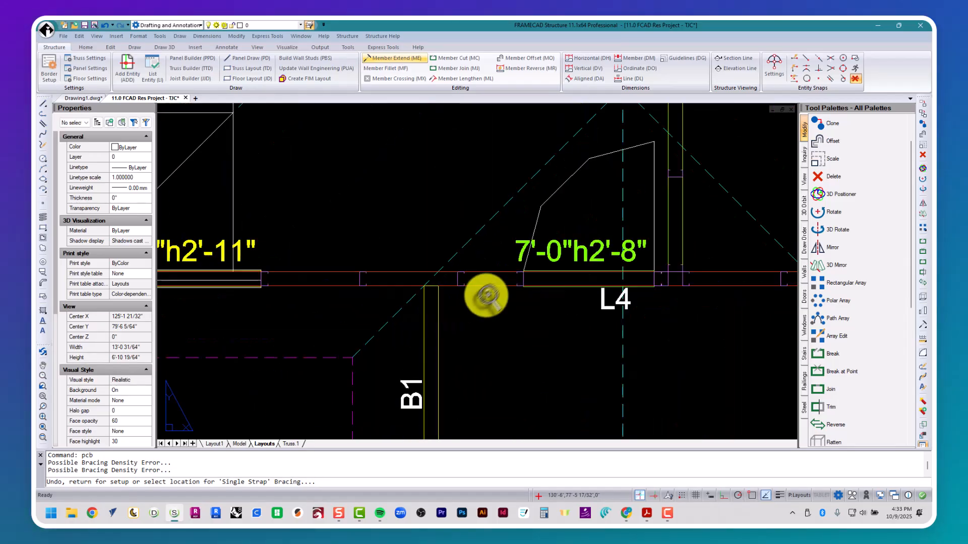
click(484, 278)
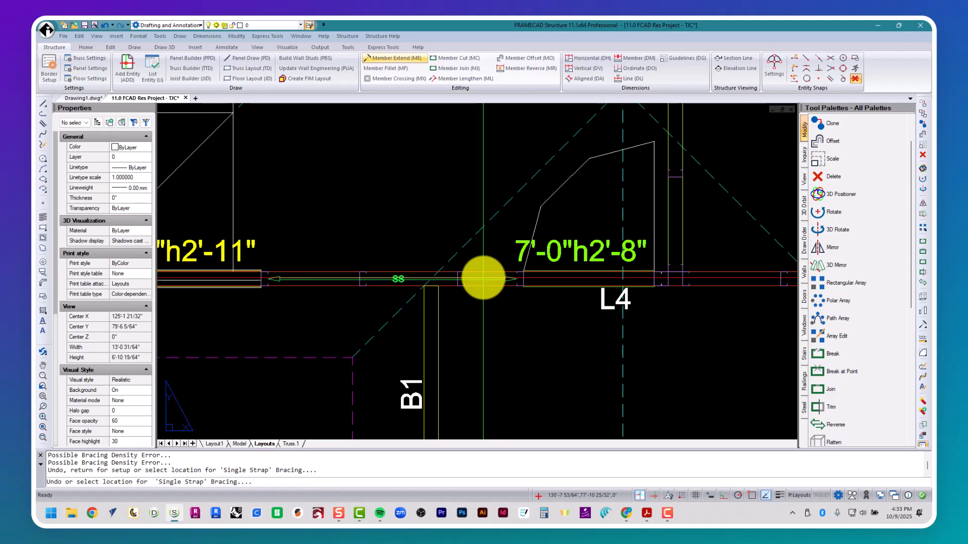
scroll(482, 277, down, 5)
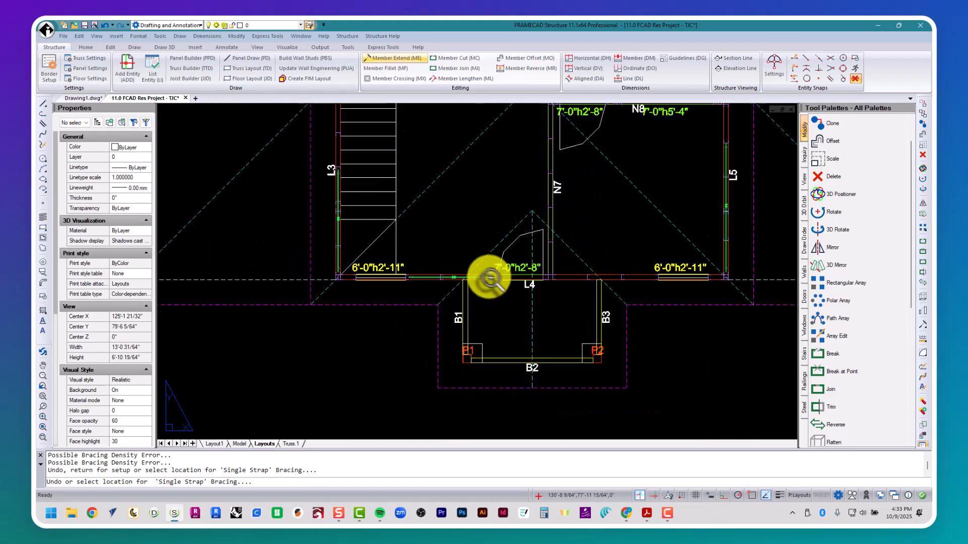
scroll(470, 264, up, 5)
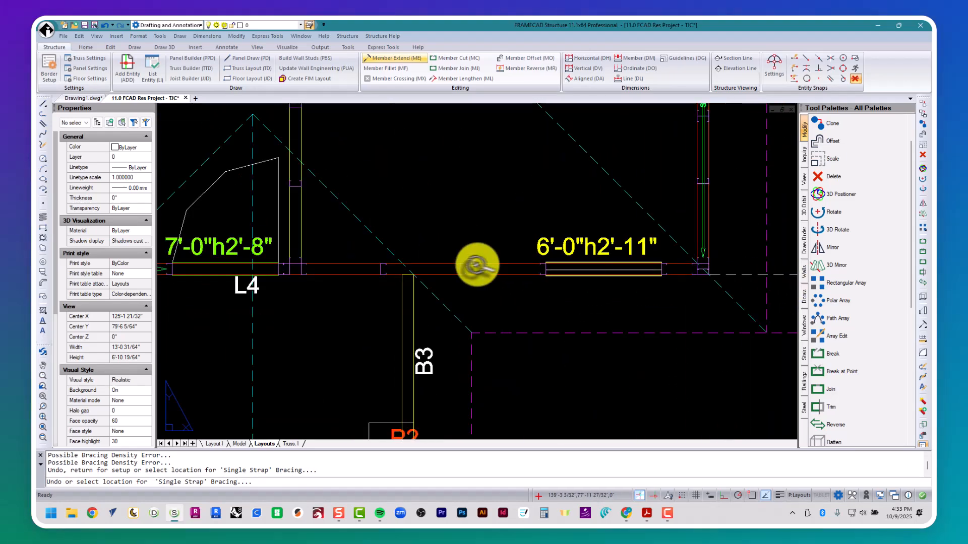
click(518, 271)
scroll(518, 272, down, 5)
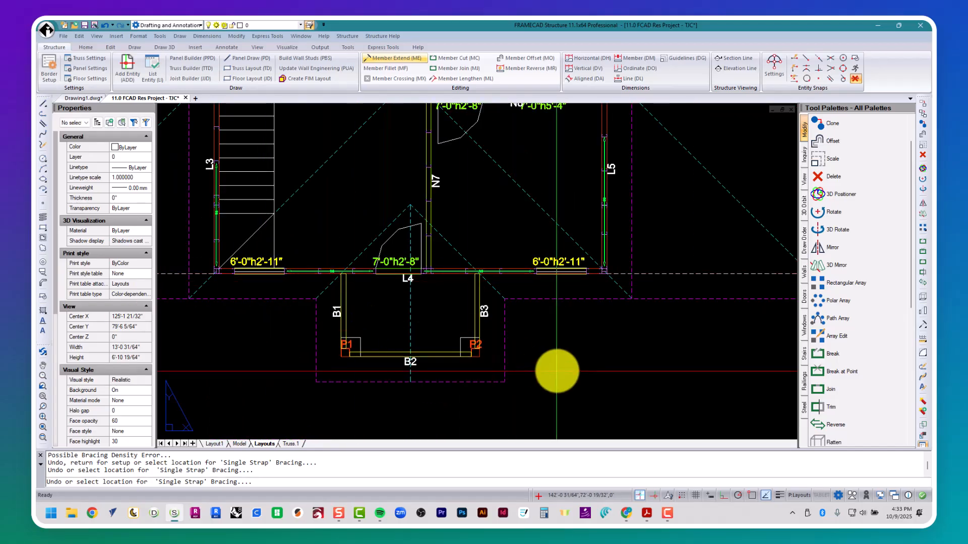
key(Escape)
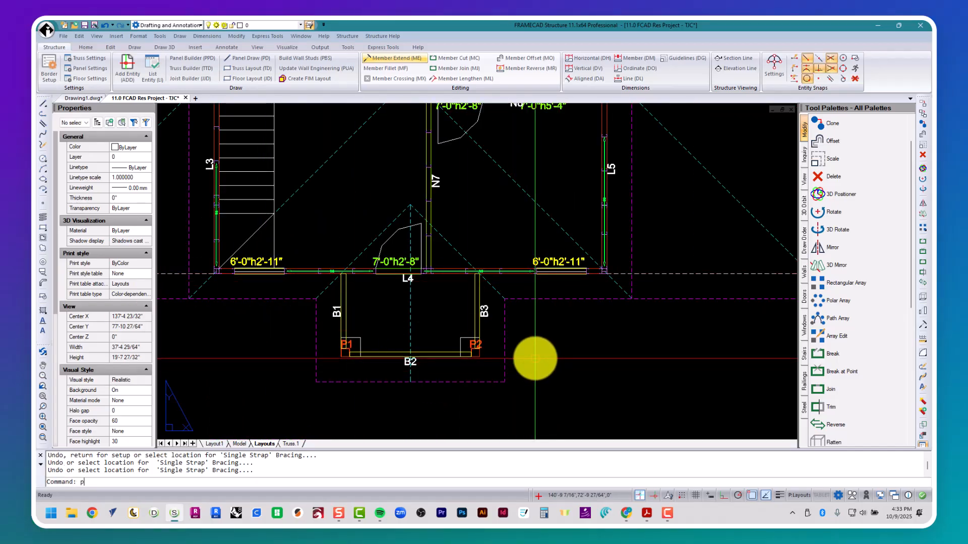
text(PCB)
key(Return)
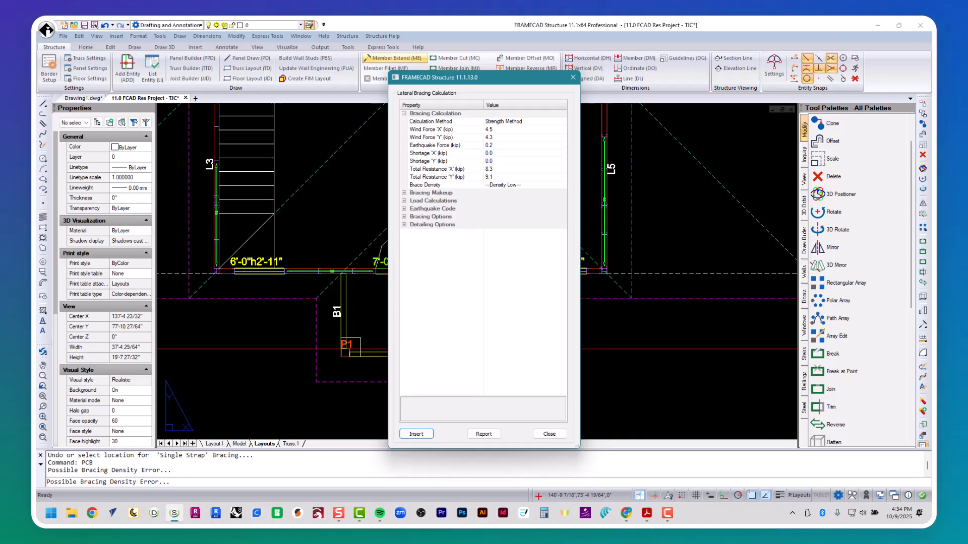
click(550, 434)
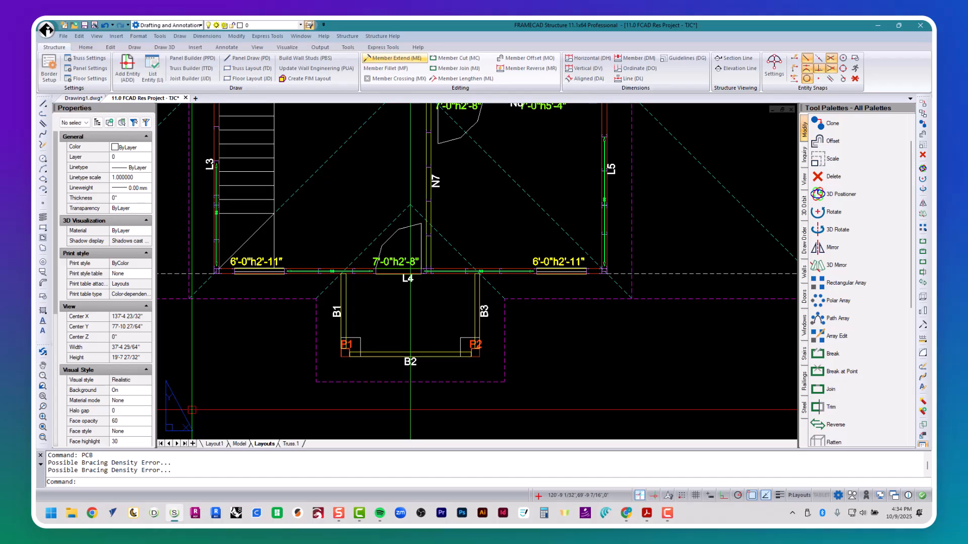
Step: Update the BSET layout sheets to Quantity 14 in 2 rows
text(bset)
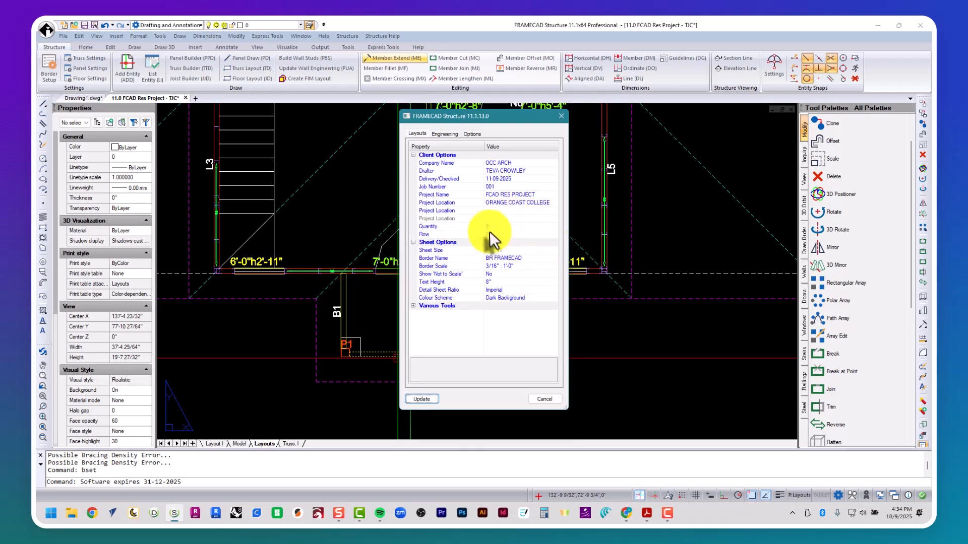
click(494, 227)
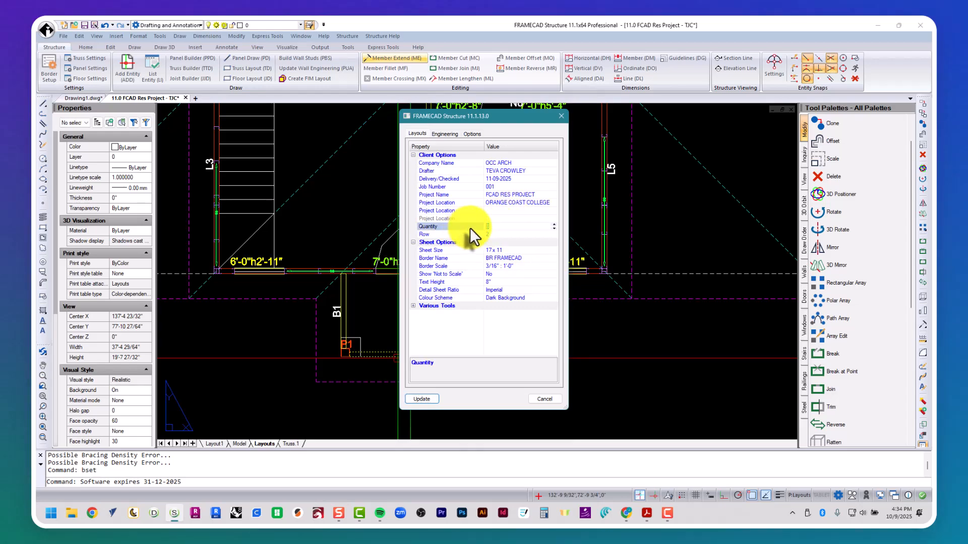
click(423, 399)
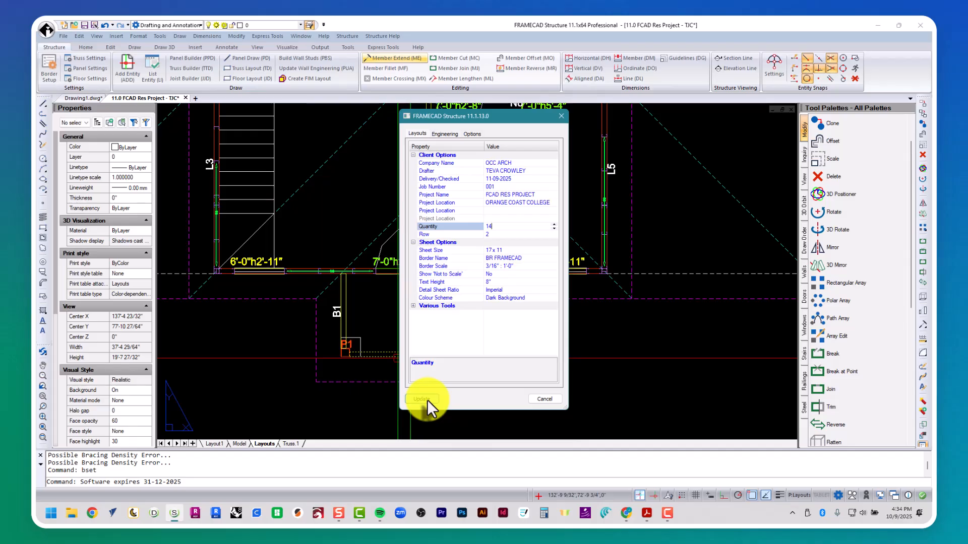
click(423, 399)
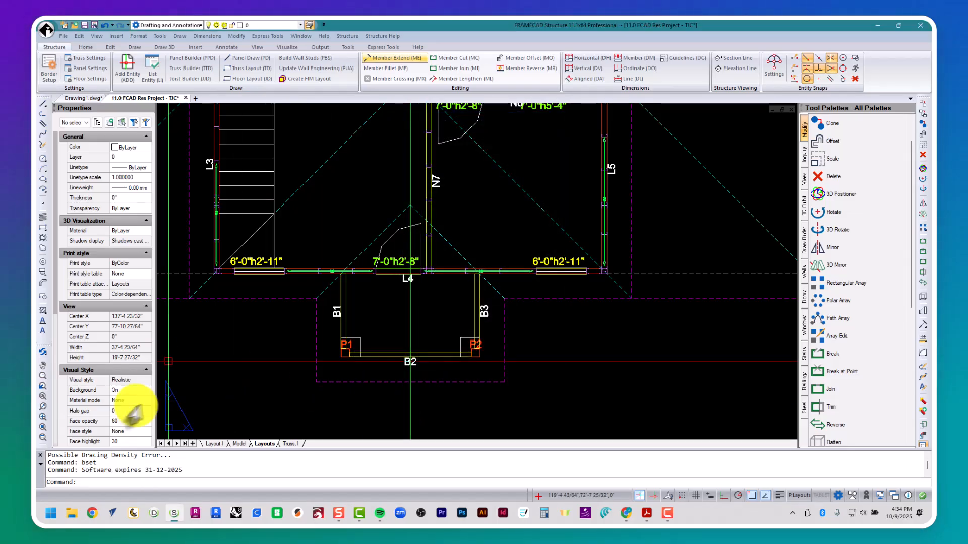
Step: Restore saved sheet view 4 and reopen the PCB lateral bracing calculation
text(v)
key(Return)
text(4)
key(Return)
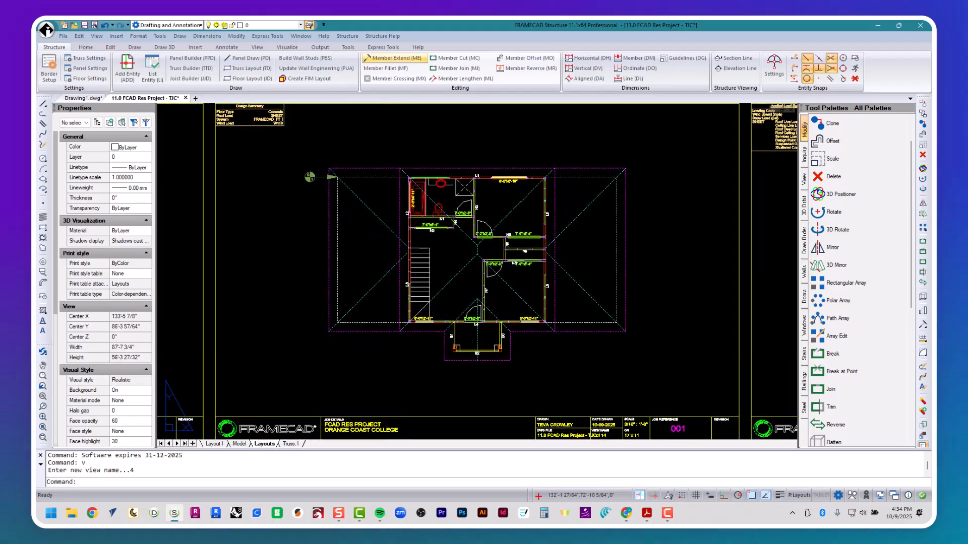
text(pc)
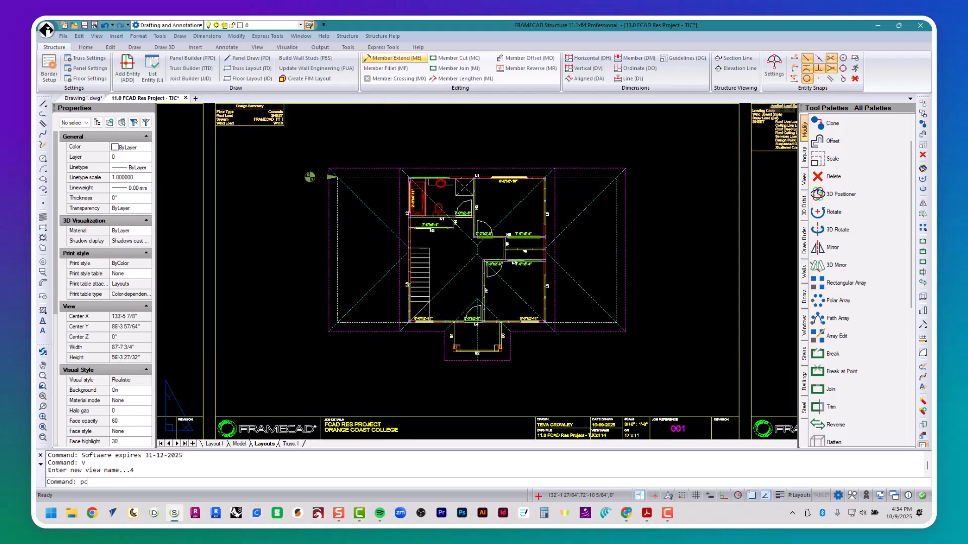
text(b)
key(Return)
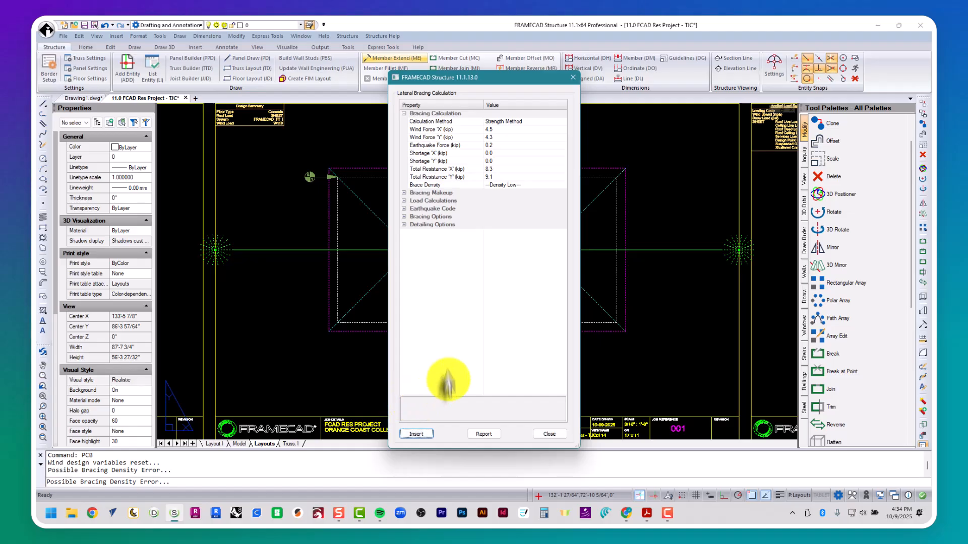
Step: Create a bracing plan and insert it on the fourth bottom-row layout sheet
click(405, 225)
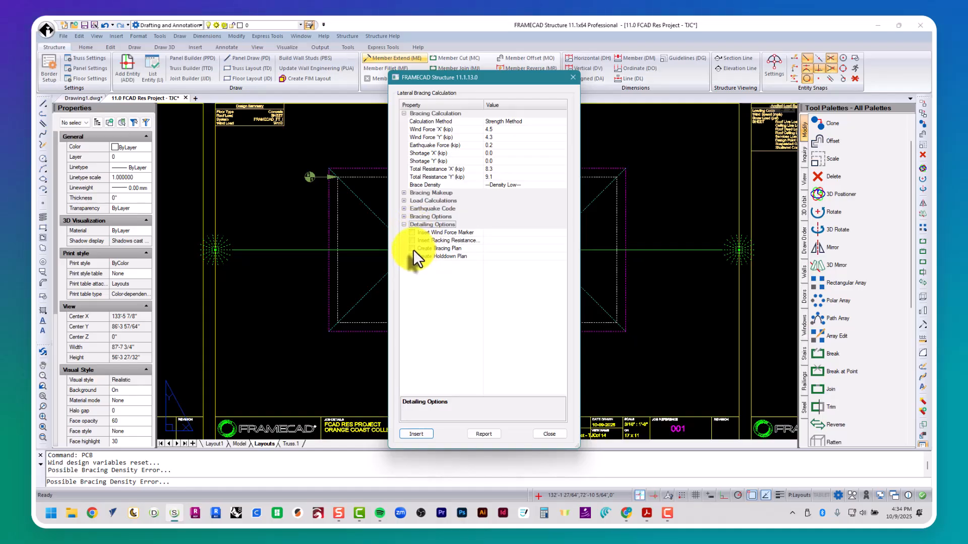
click(411, 248)
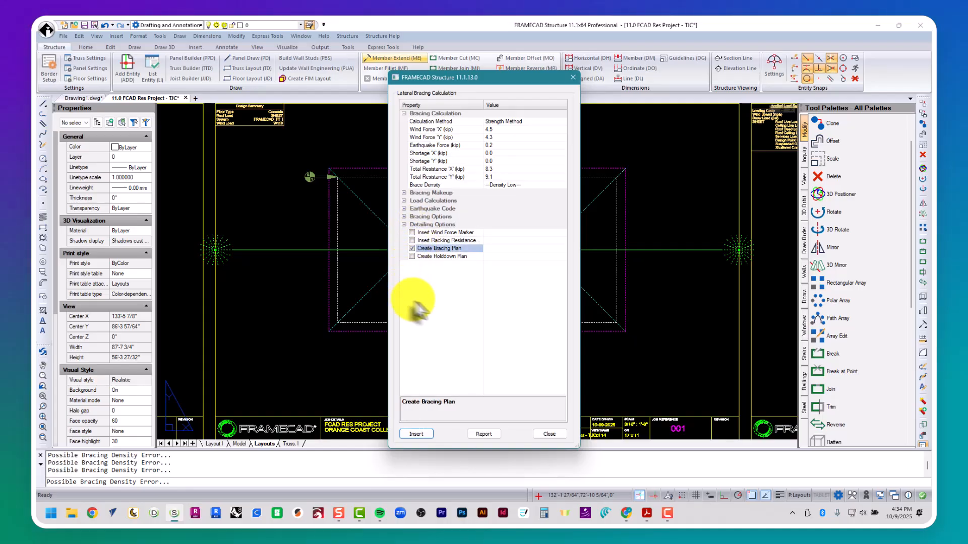
click(422, 433)
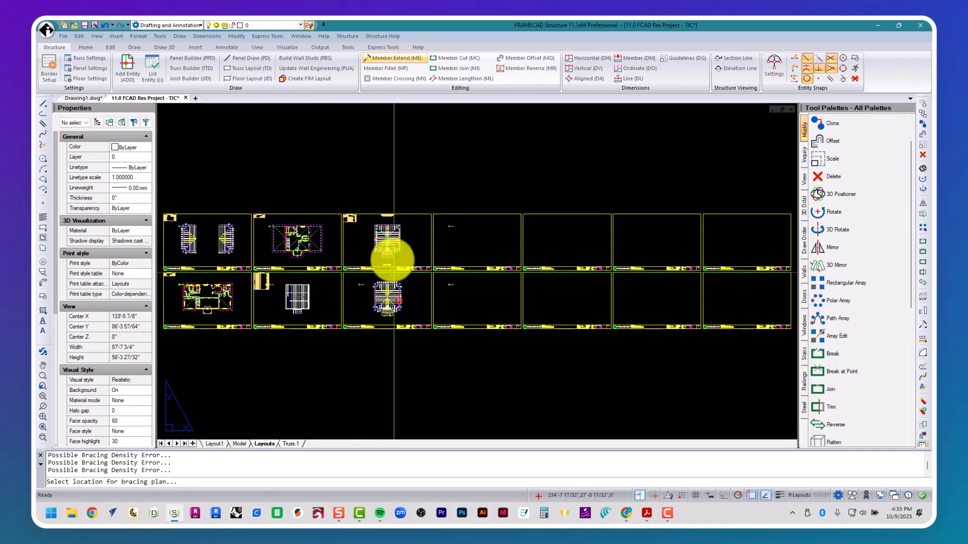
click(470, 294)
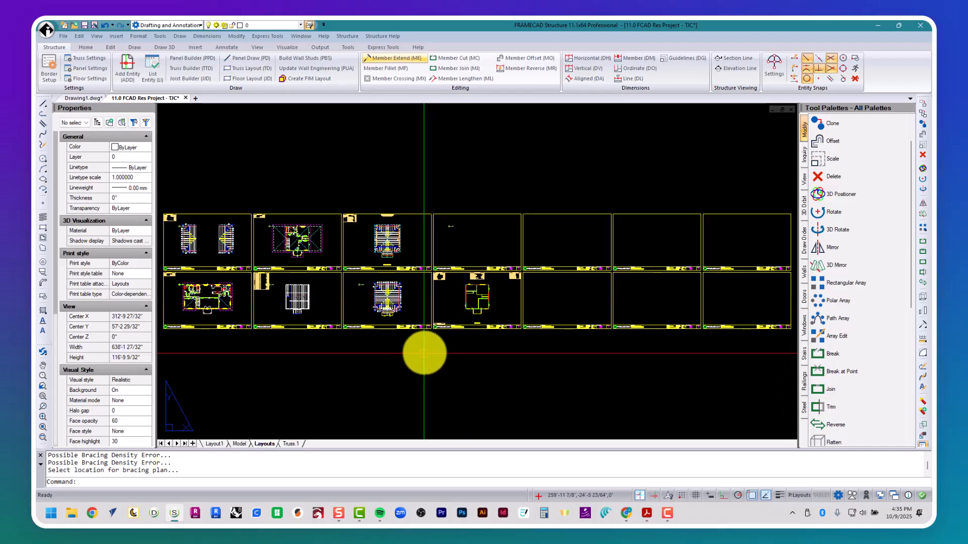
Step: Return to saved sheet view 4
text(v)
key(Return)
text(4)
key(Return)
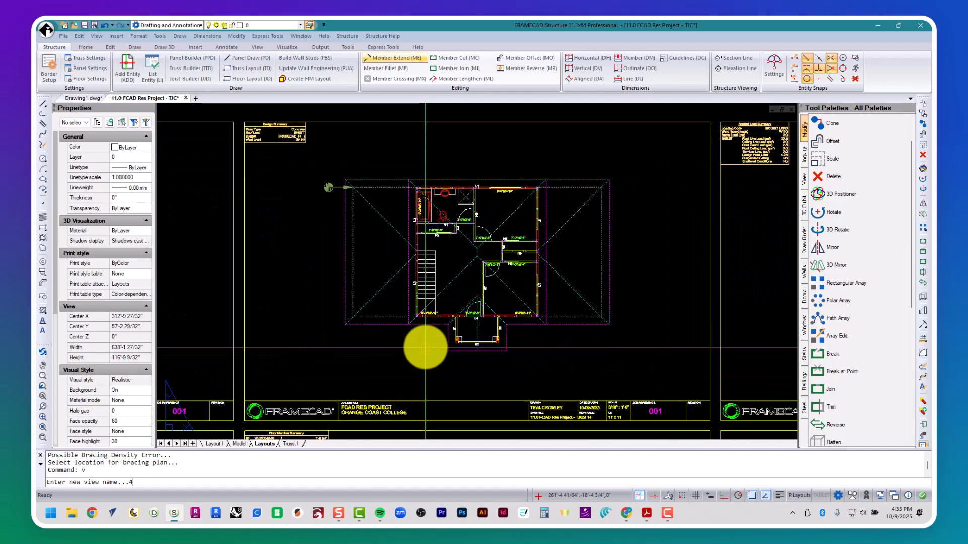
Step: Create a hold-down plan from PCB and place it on the fourth top-row sheet
text(PCB)
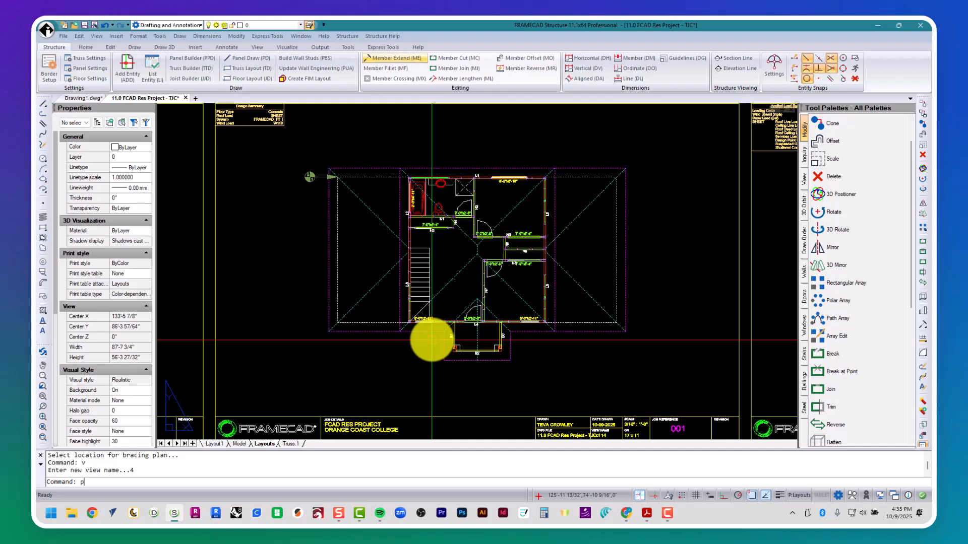
key(Return)
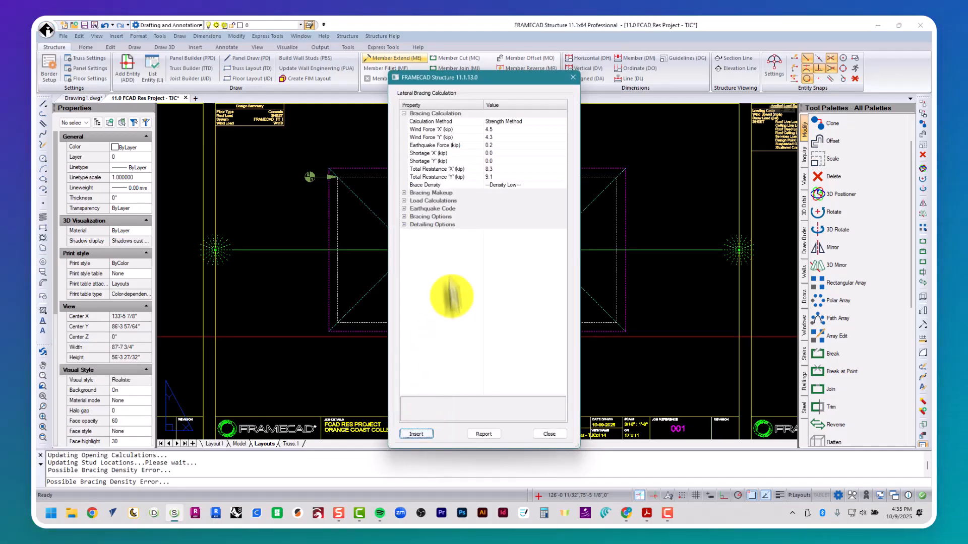
click(404, 225)
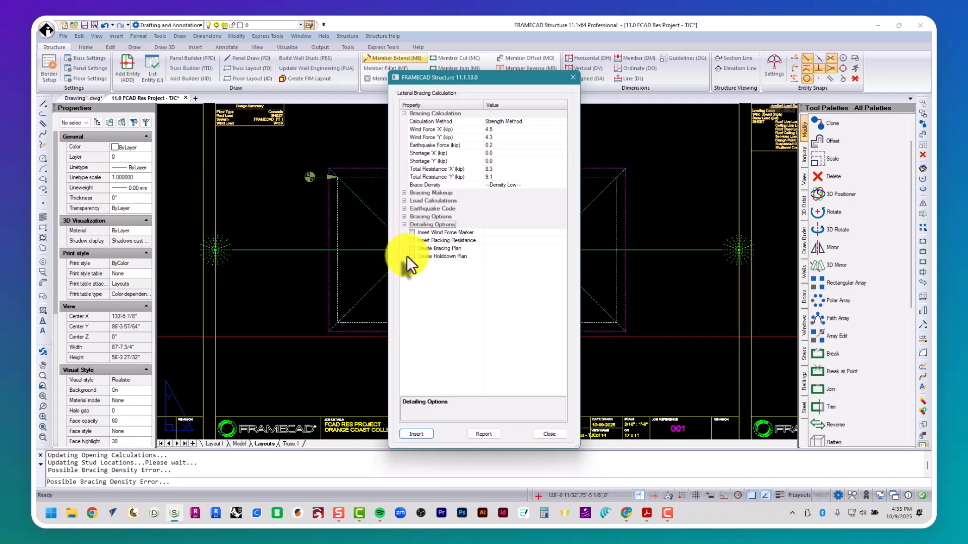
click(412, 256)
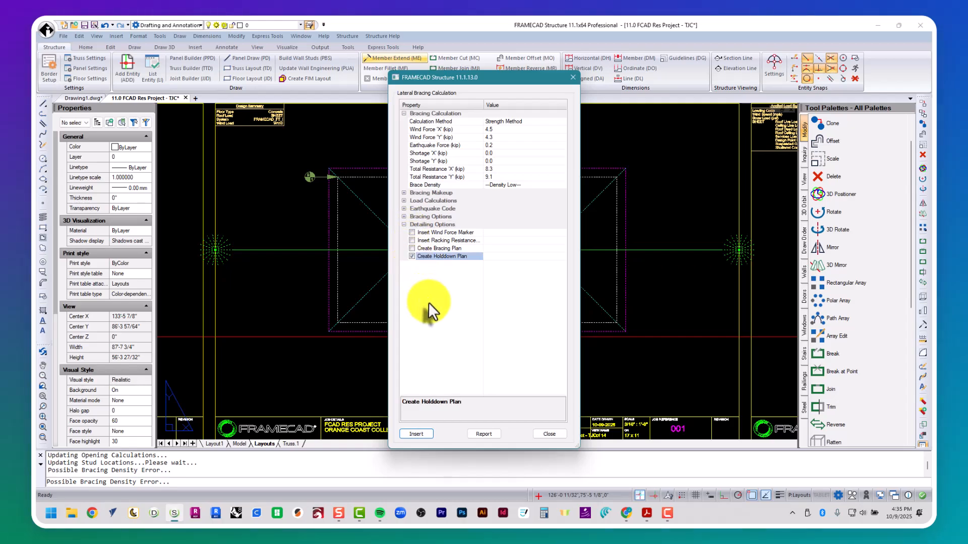
click(418, 434)
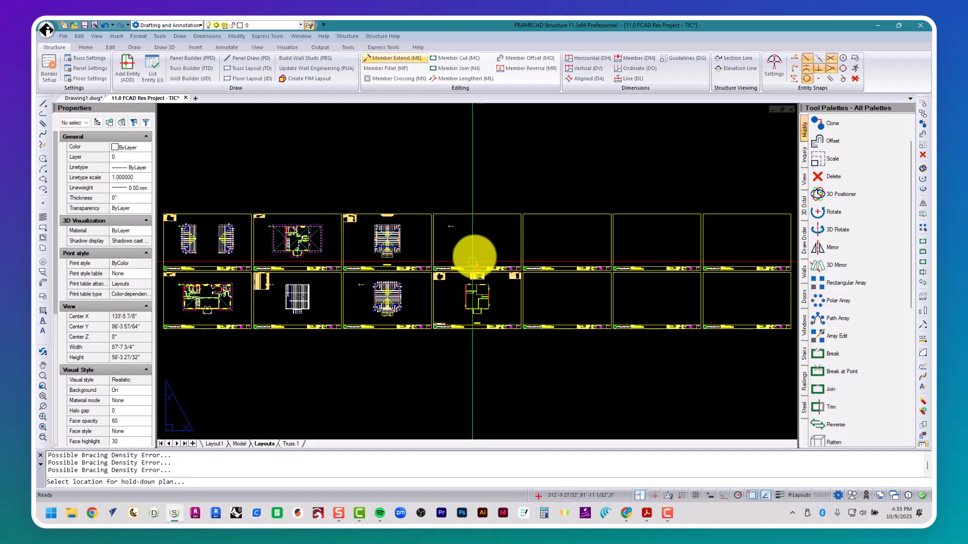
click(480, 242)
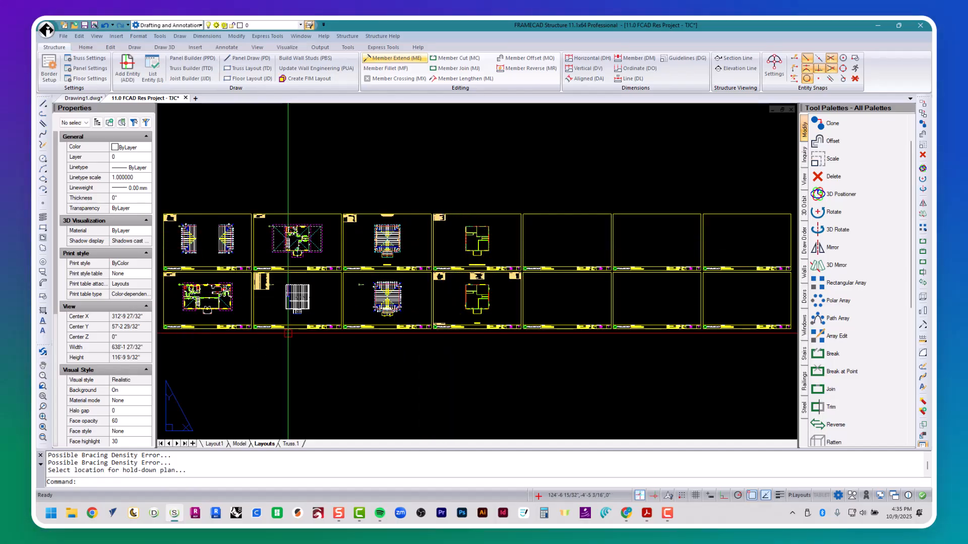
Step: Restore saved view 7 to show the Bracing Plan sheet
text(v)
key(Return)
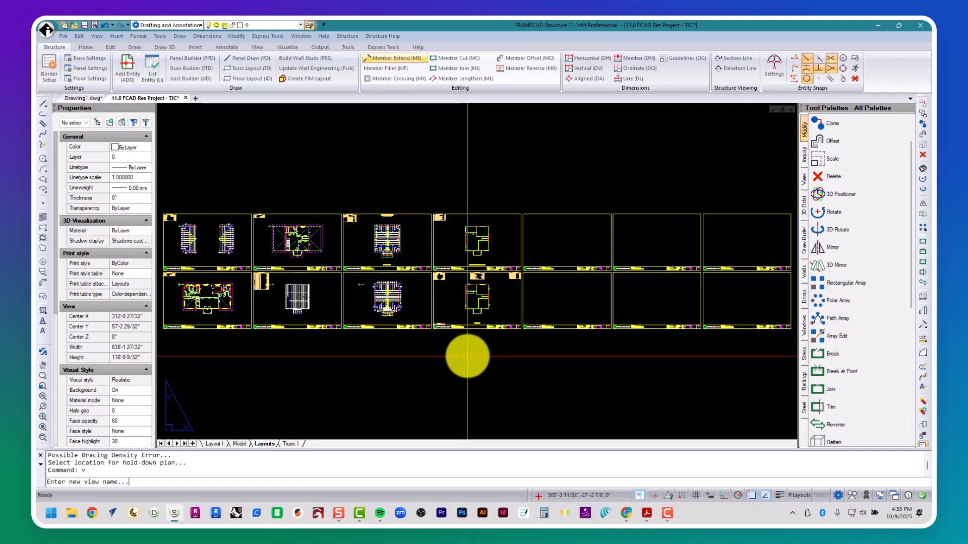
scroll(469, 356, up, 3)
text(7)
key(Return)
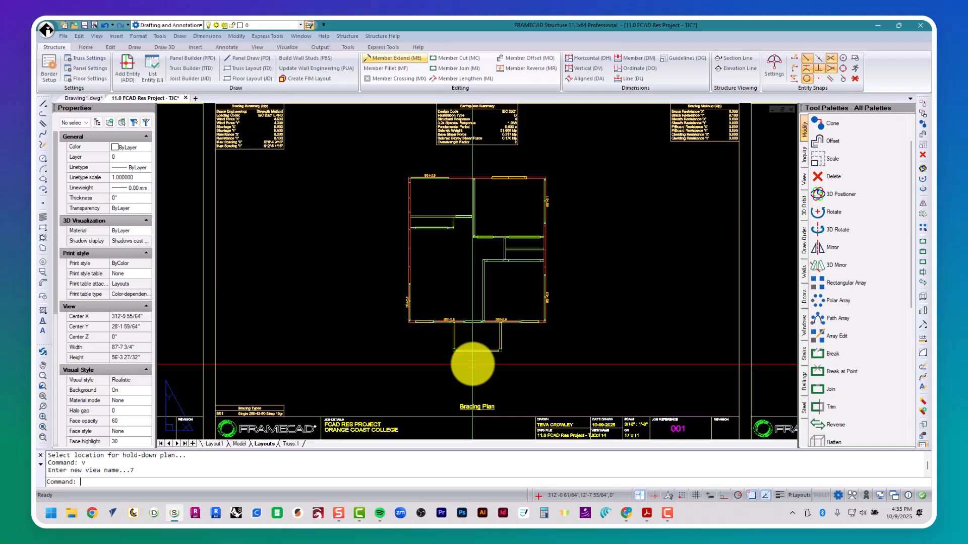
Step: Look over the Bracing Summary, then restore saved view 8 for the Wall Holddown Plan
scroll(217, 118, up, 8)
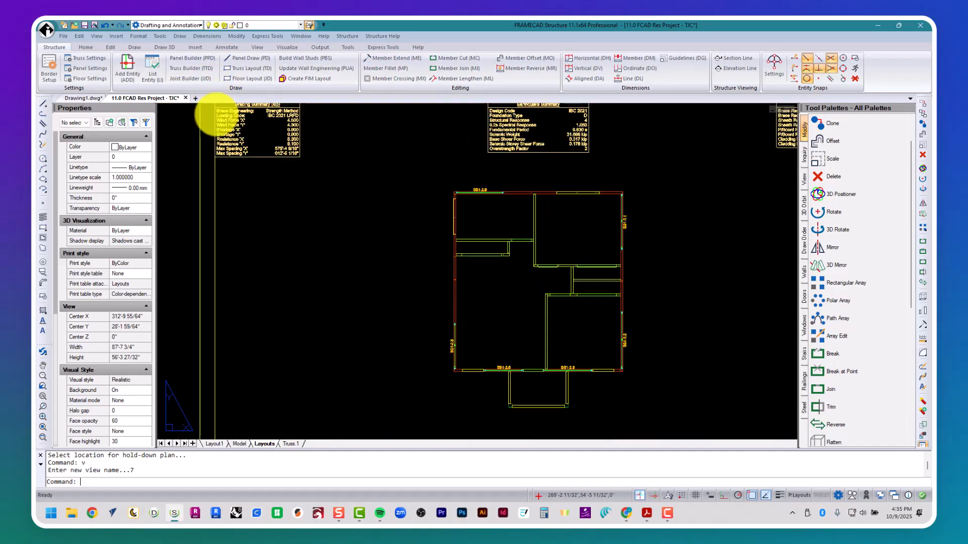
scroll(219, 123, down, 8)
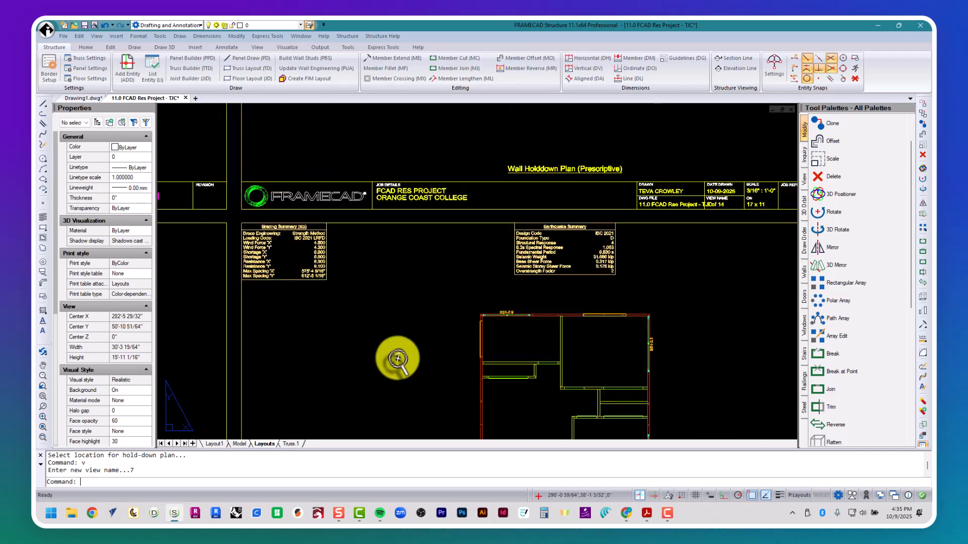
text(v)
key(Return)
text(8)
key(Return)
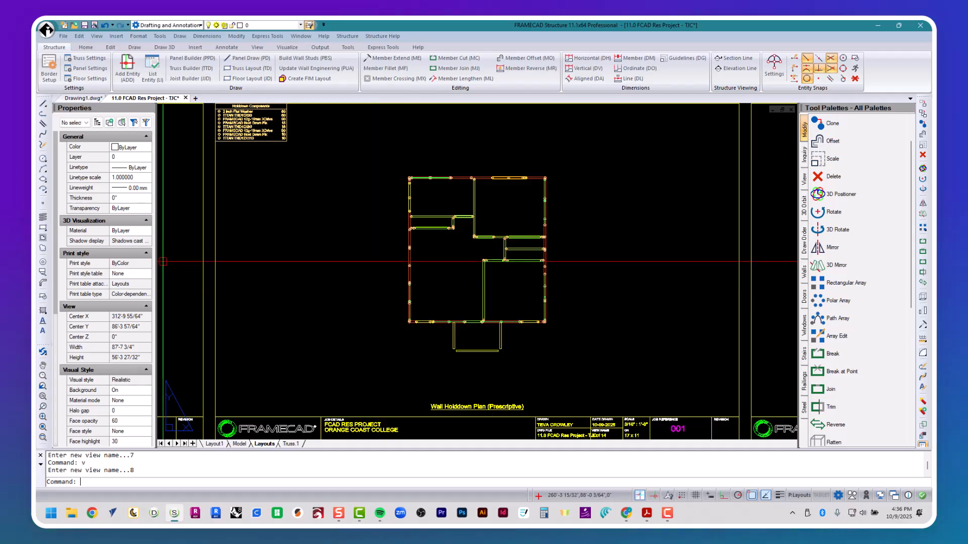
Step: Pan across the Wall Holddown Plan's upper rooms, then return to the floor plan view
scroll(418, 368, up, 4)
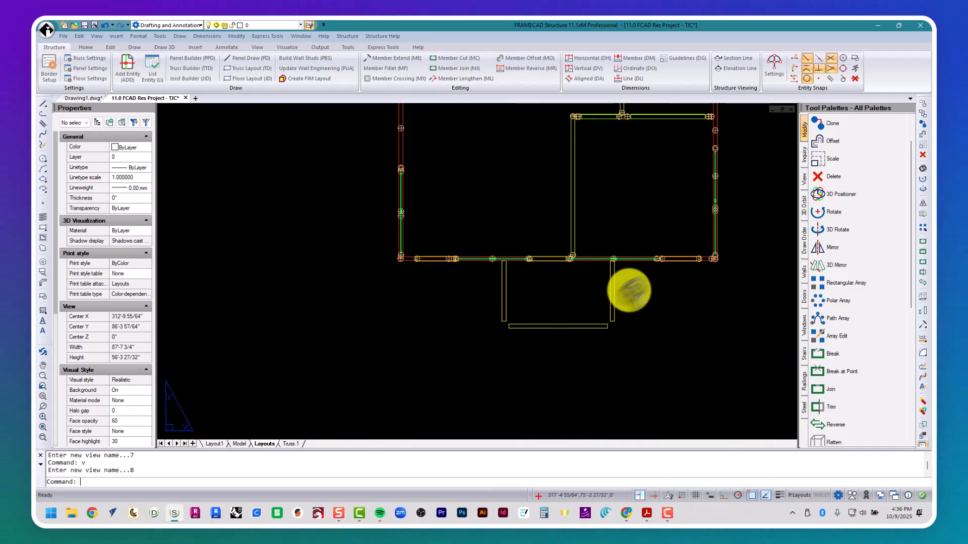
scroll(637, 267, up, 3)
mouse_move(463, 181)
middle_down()
mouse_move(433, 253)
mouse_move(462, 389)
middle_up()
mouse_move(467, 232)
middle_down()
mouse_move(473, 384)
mouse_move(435, 365)
mouse_move(435, 392)
mouse_move(471, 225)
middle_up()
scroll(452, 341, down, 4)
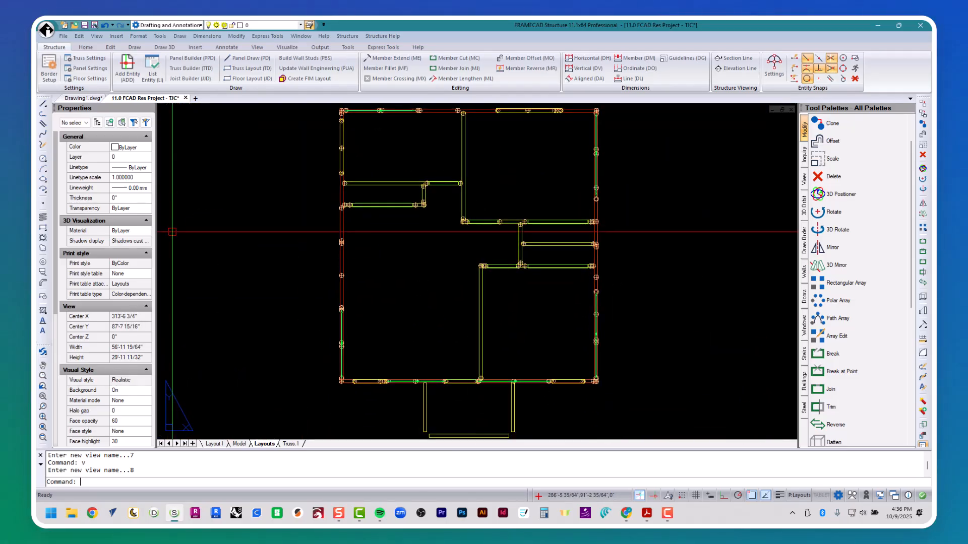
middle_drag(410, 335, 450, 280)
text(v)
key(Return)
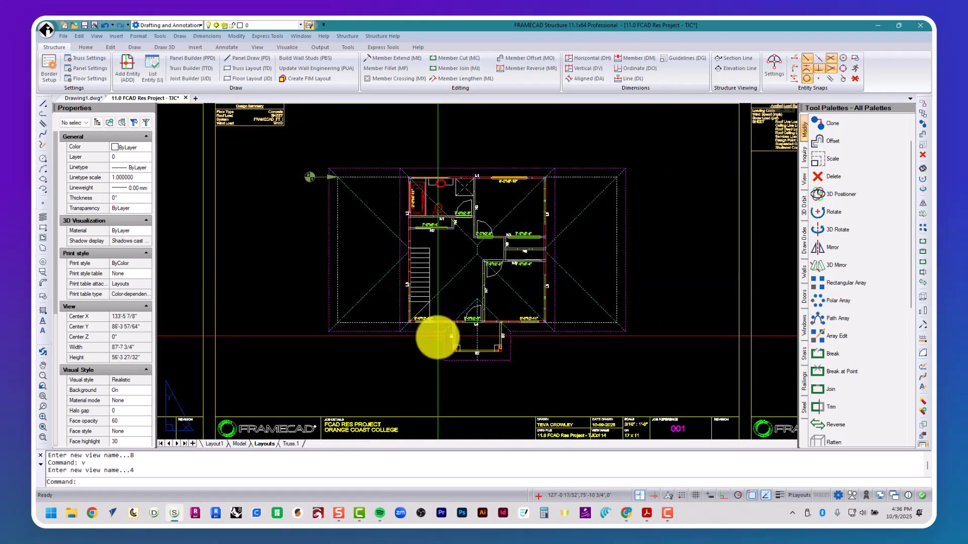
Step: Run the PCB lateral bracing calculation and open its Bracing Report showing 8.3/9.1 kip and no shortages
text(pcb)
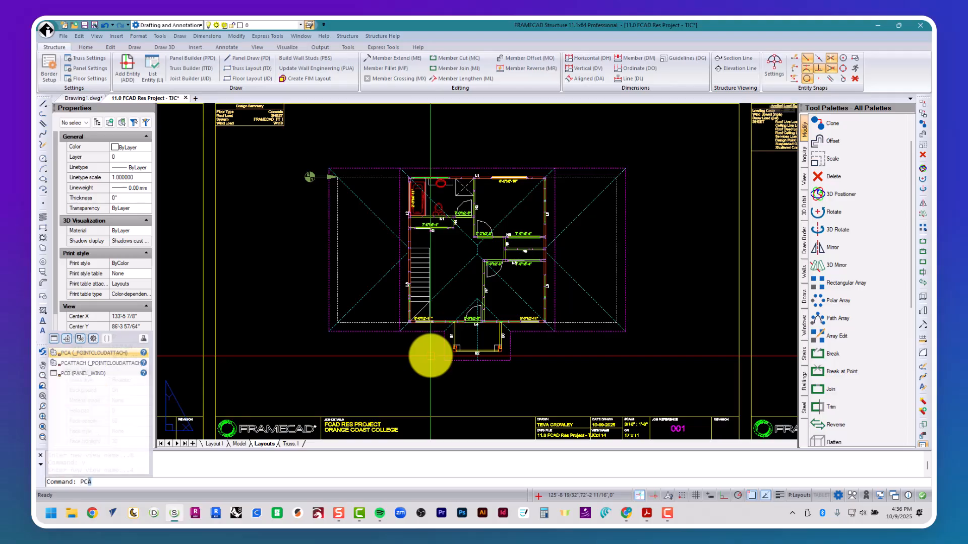
key(Return)
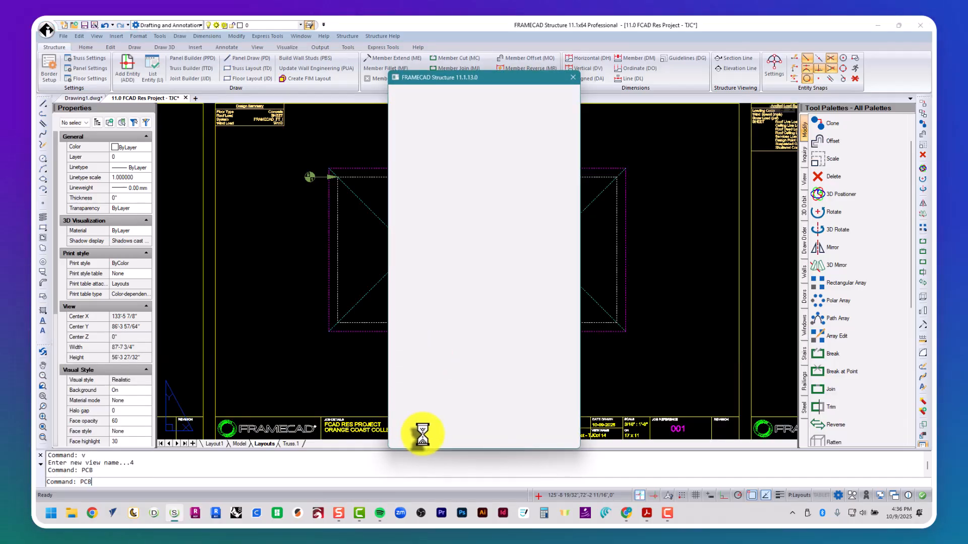
click(481, 434)
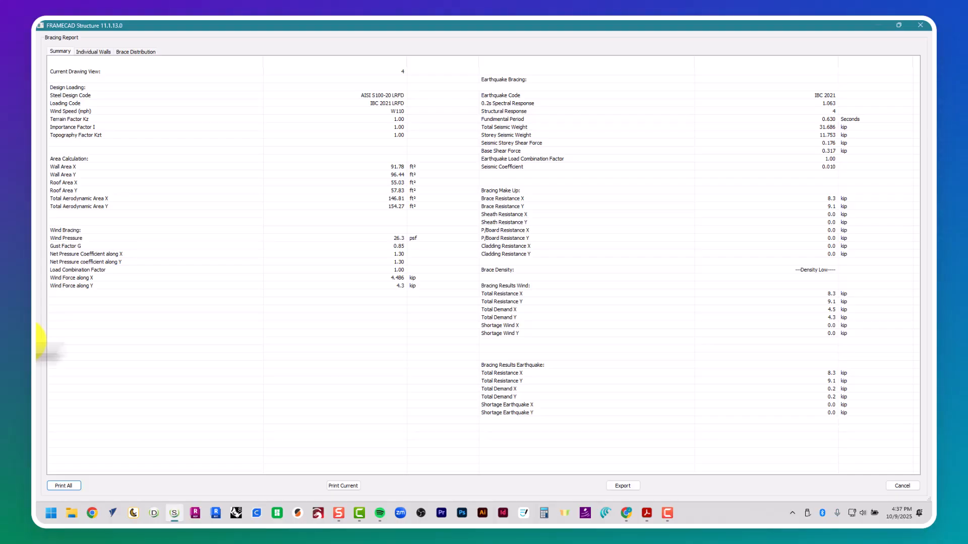
Step: Check the Individual Walls and Brace Distribution results, then close the Bracing Report
click(91, 52)
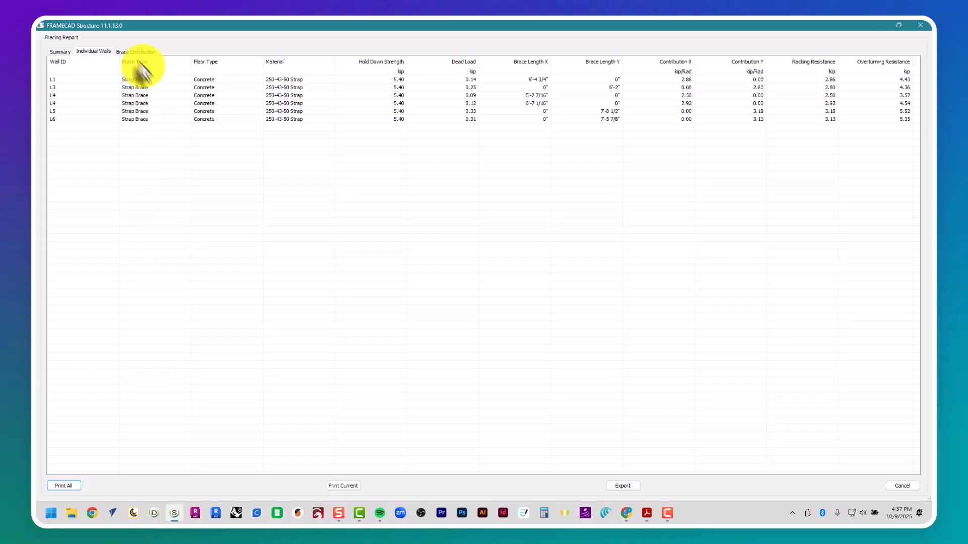
click(136, 52)
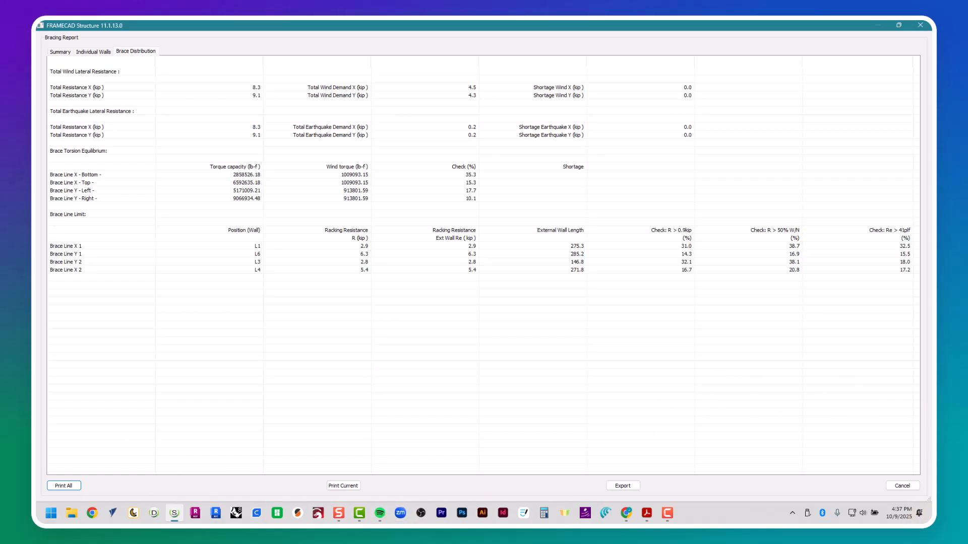
click(902, 485)
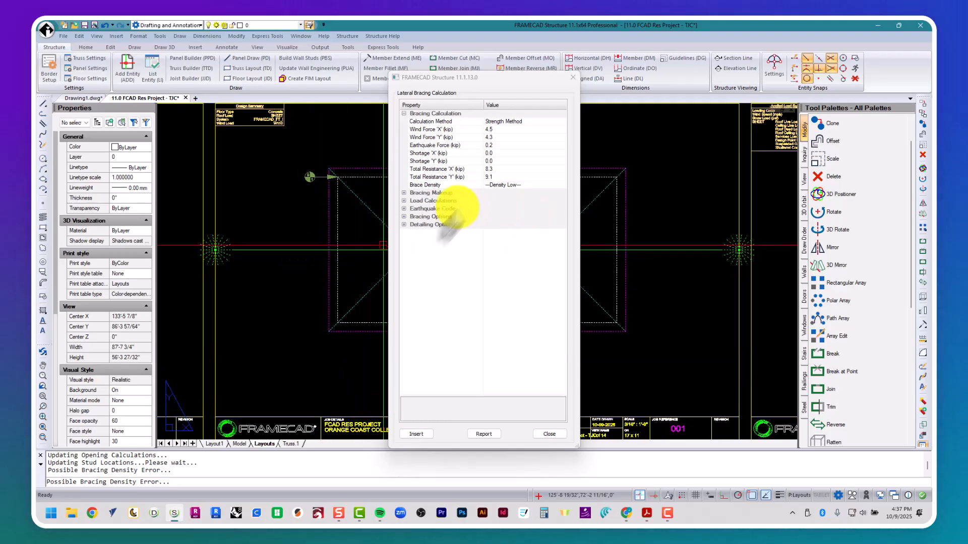
Step: Insert a wind force marker on the sheet to the left of the floor plan
click(404, 225)
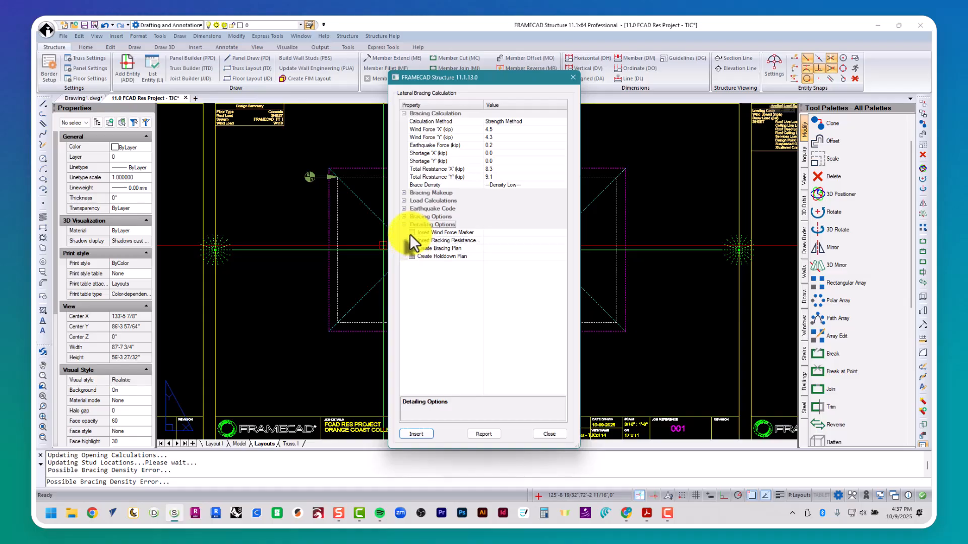
click(410, 233)
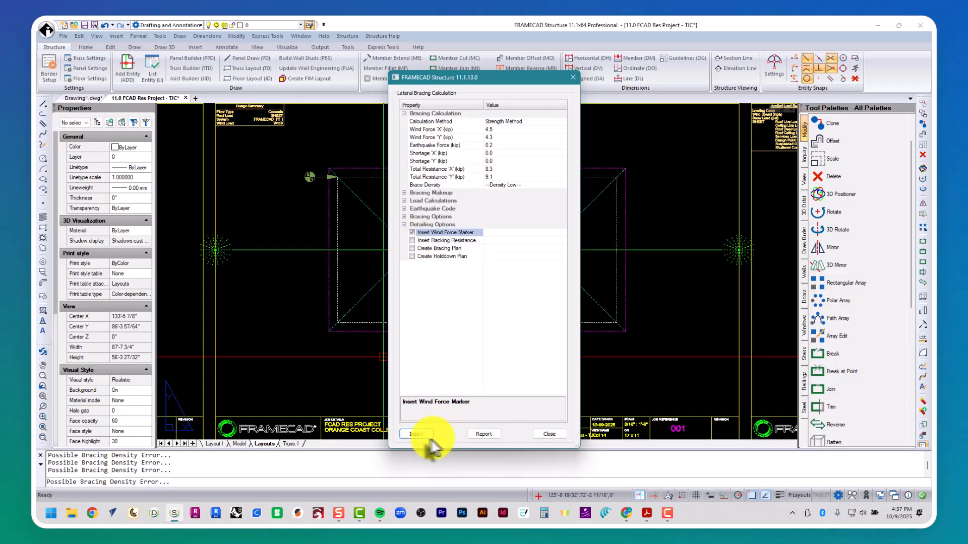
click(413, 436)
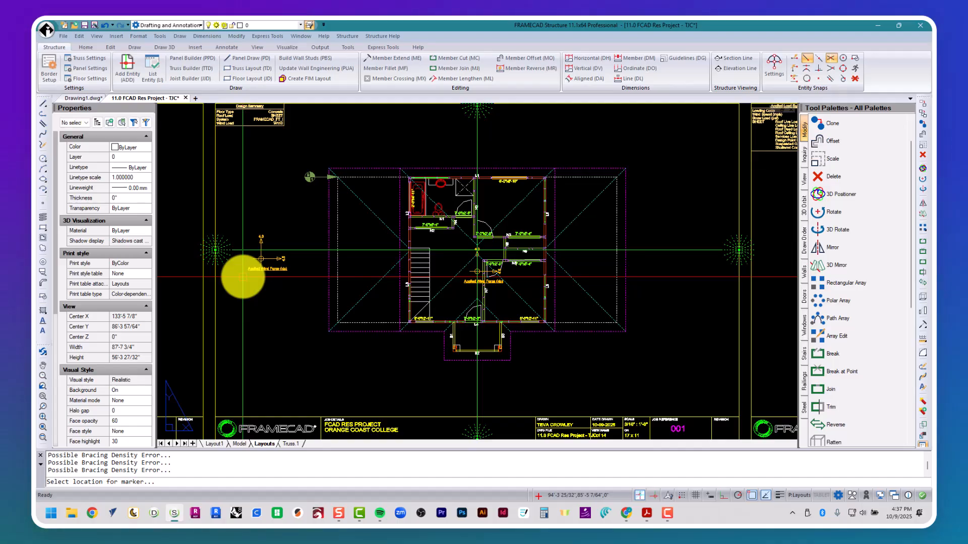
click(243, 277)
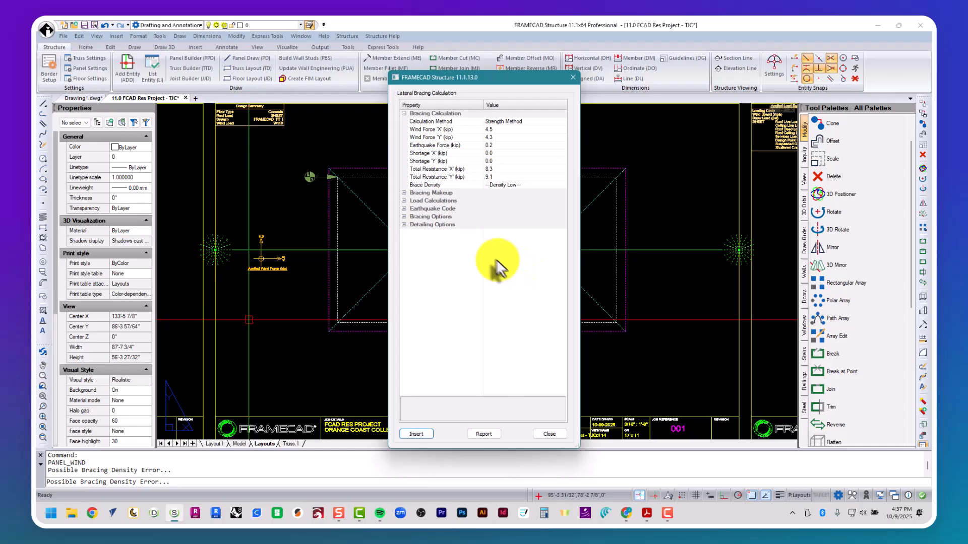
Step: Insert a racking resistance marker just below the wind force marker
click(409, 224)
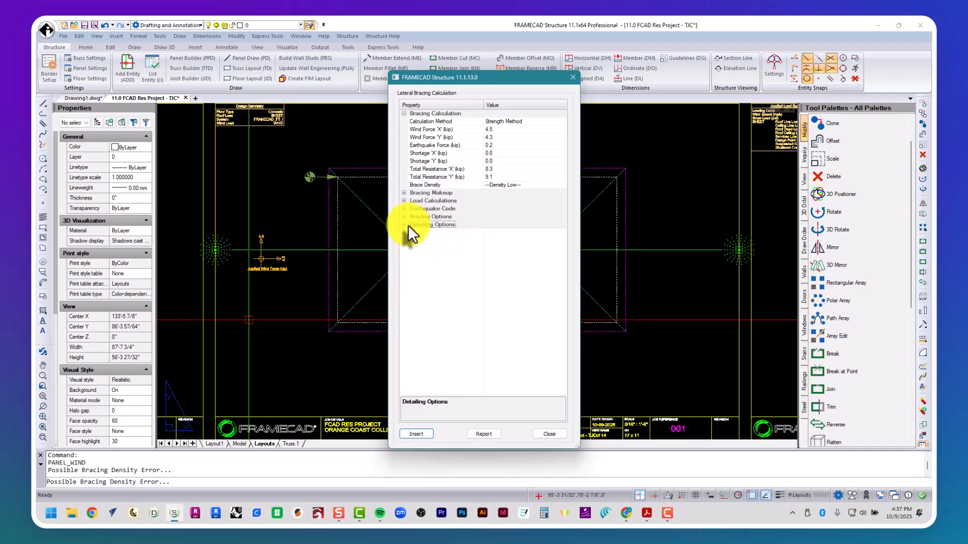
click(404, 225)
click(412, 240)
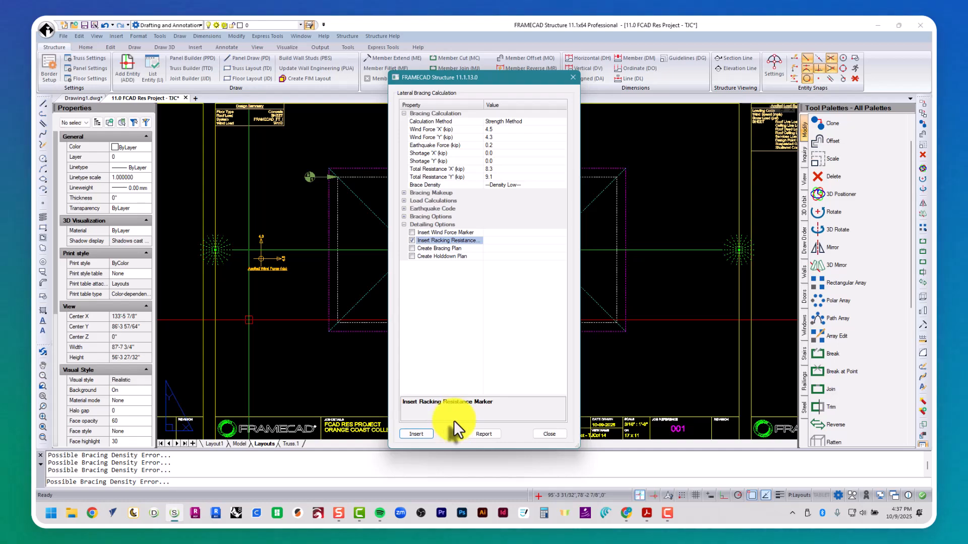
click(417, 434)
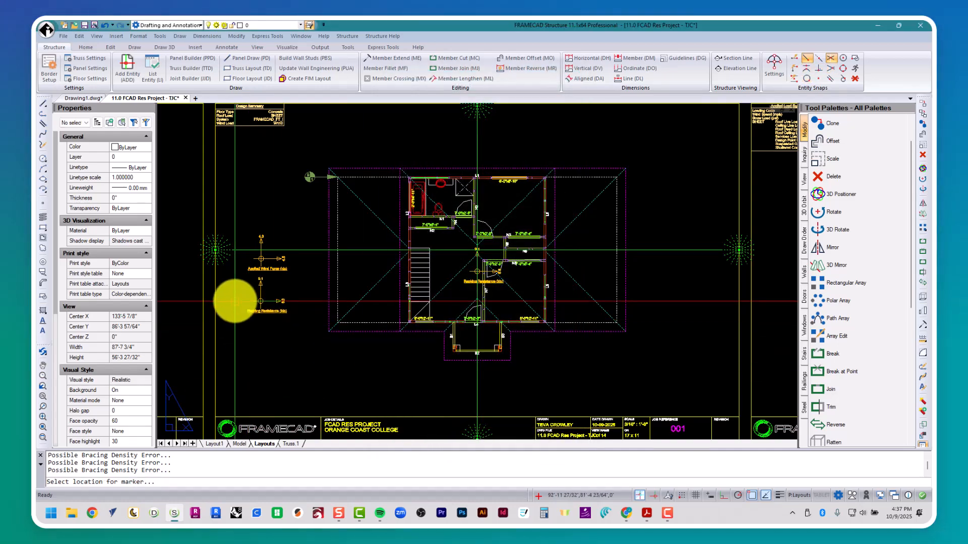
click(235, 301)
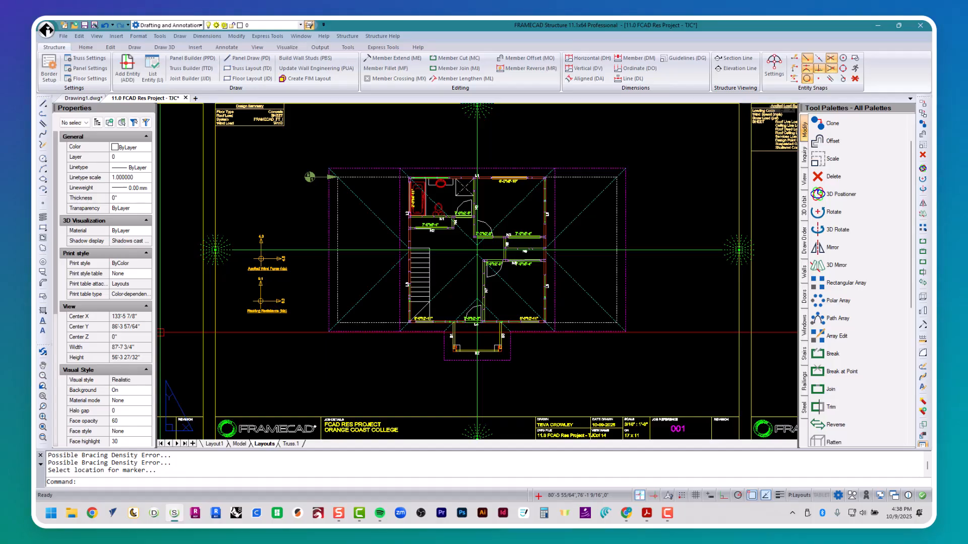
Step: Use LP to copy the framing lines from the third lower-row sheet onto the floor plan
text(LP)
key(Return)
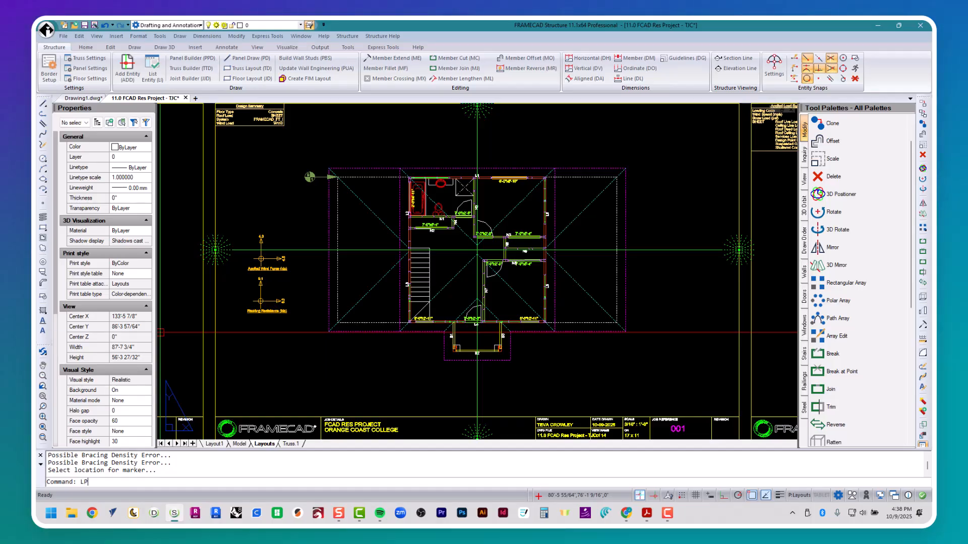
key(Return)
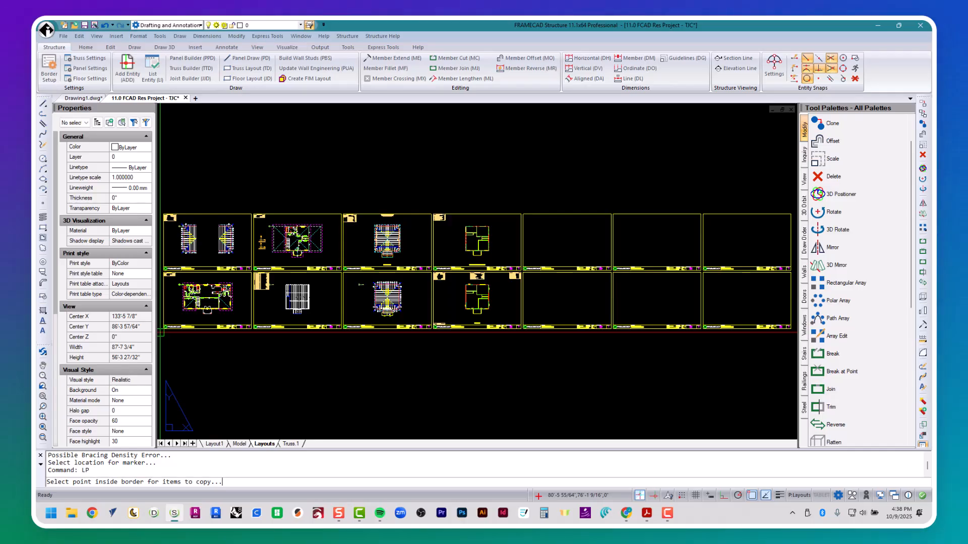
click(358, 308)
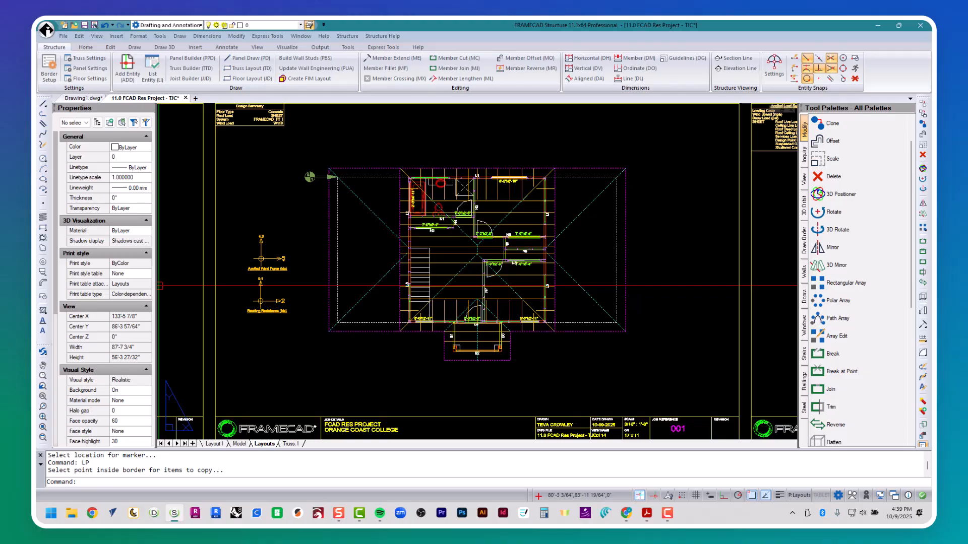
Step: Remove the copied joist lines, then set Panel Builder Filters to Current View Only = True and save
text(lp)
key(Return)
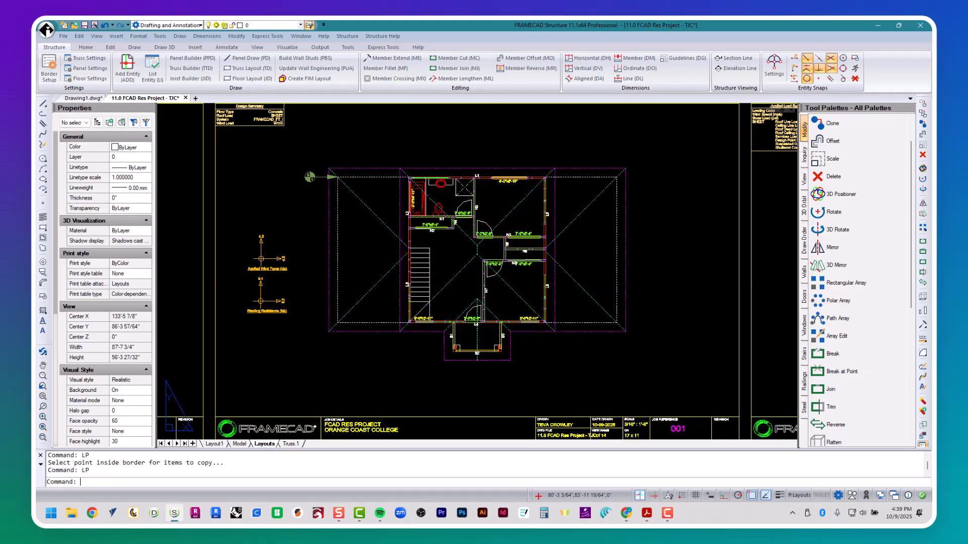
text(pset)
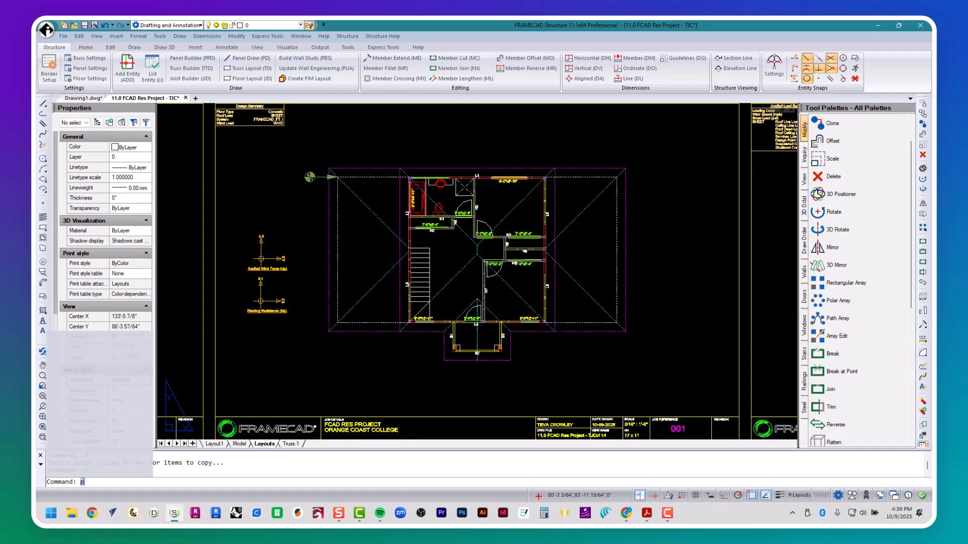
key(Return)
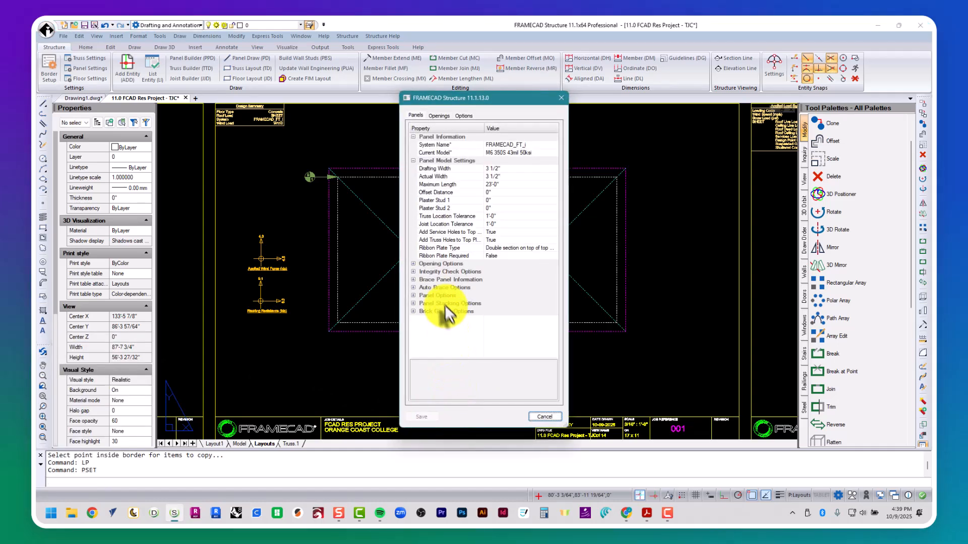
click(463, 116)
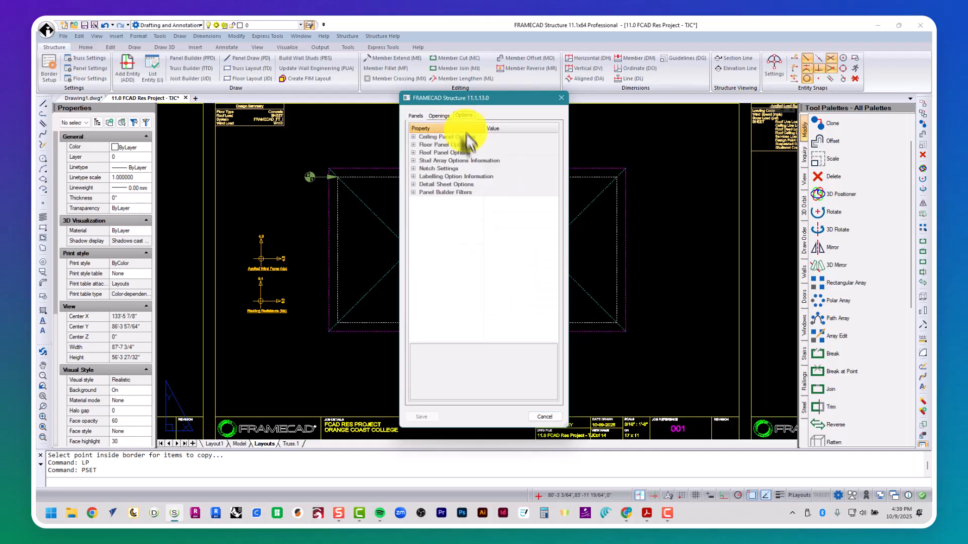
click(413, 192)
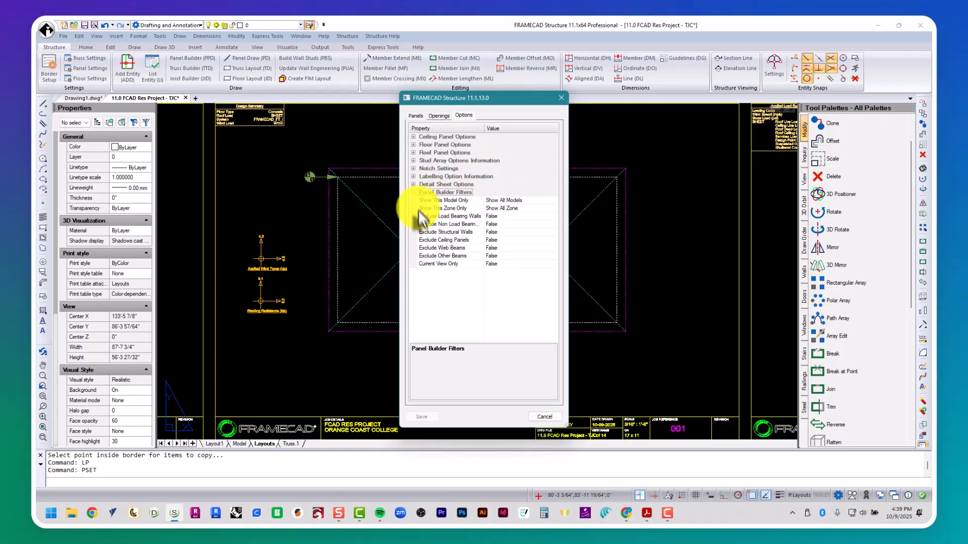
click(540, 264)
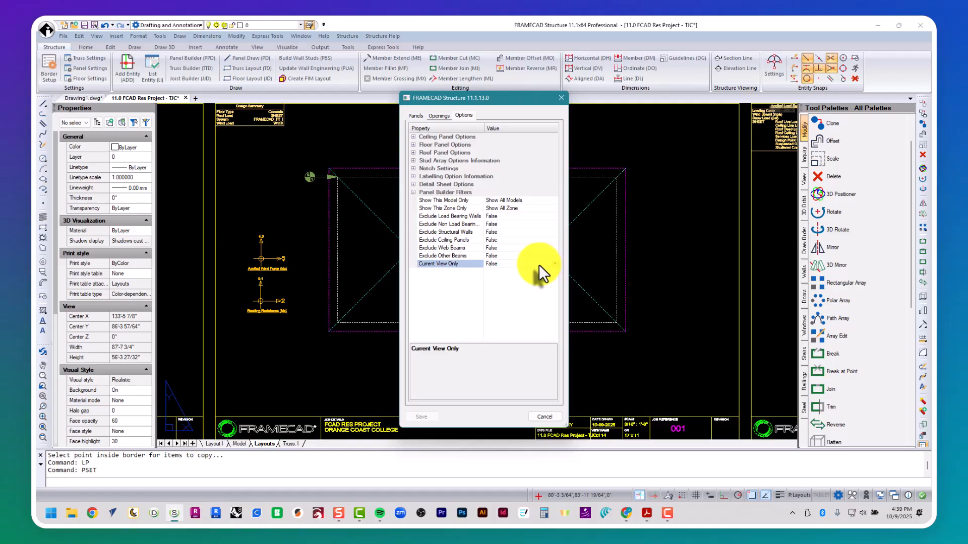
double_click(538, 264)
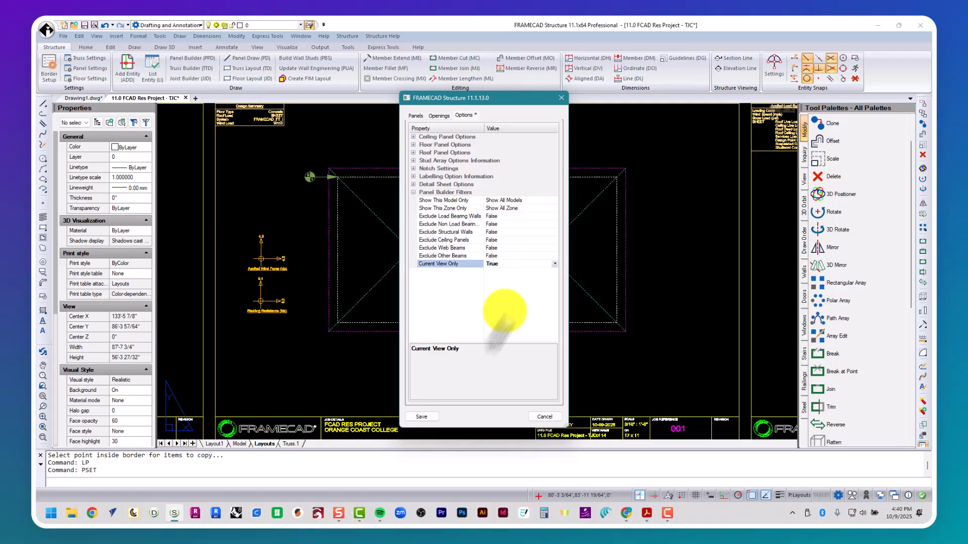
click(425, 416)
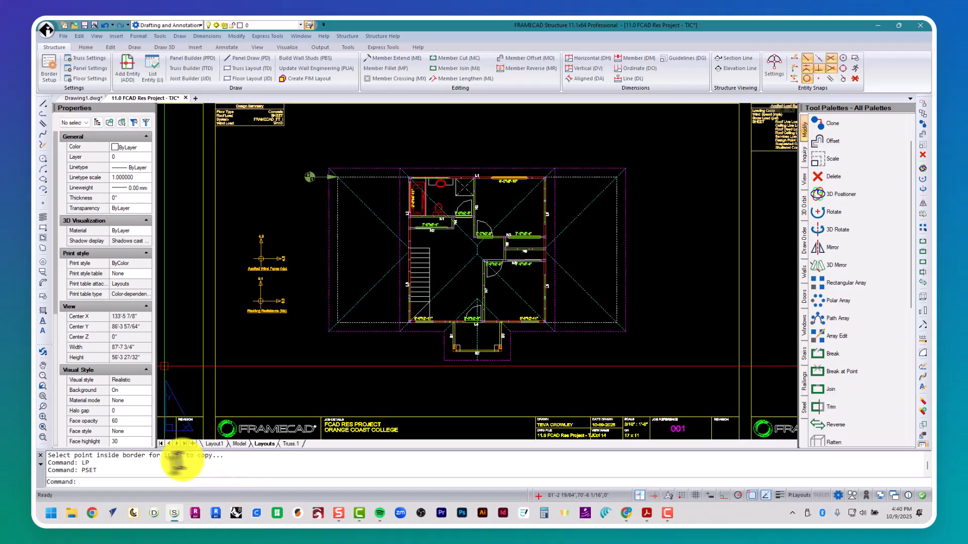
Step: Open the PPD panel builder and filter its panel list to show a single zone
scroll(847, 404, down, 1)
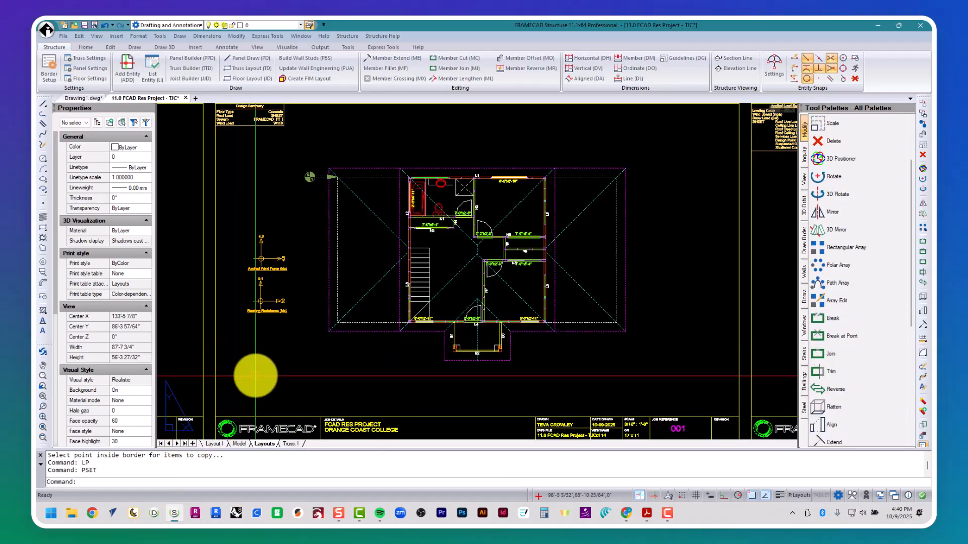
text(PPD)
key(Return)
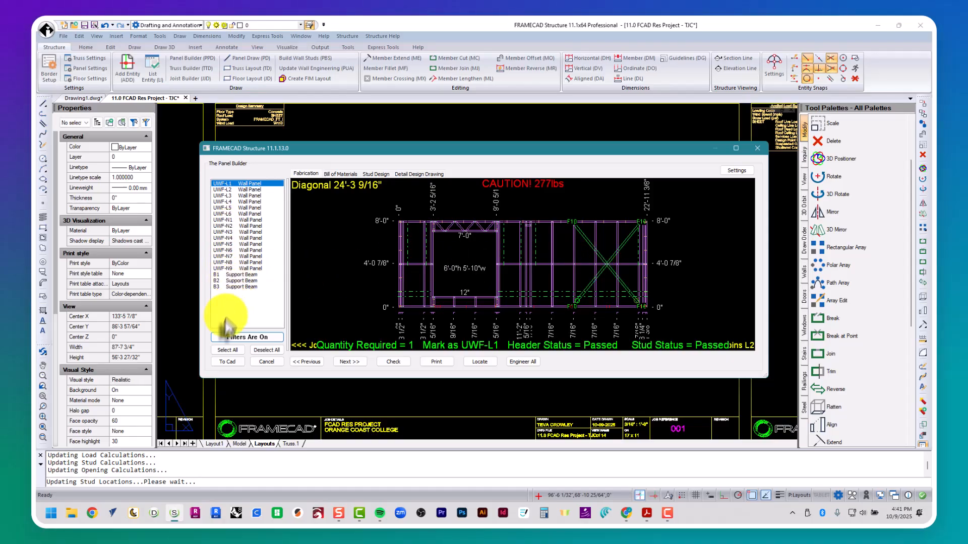
click(225, 339)
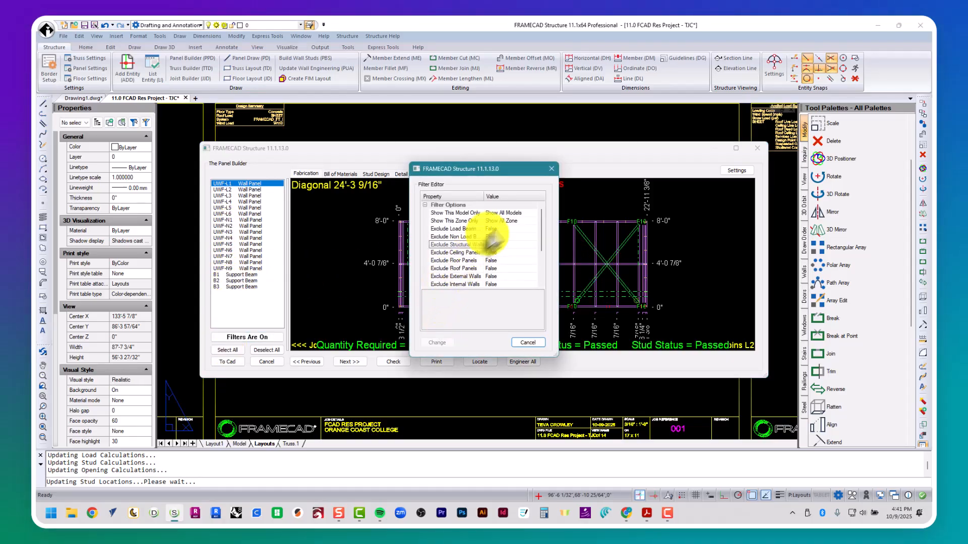
click(531, 221)
click(512, 235)
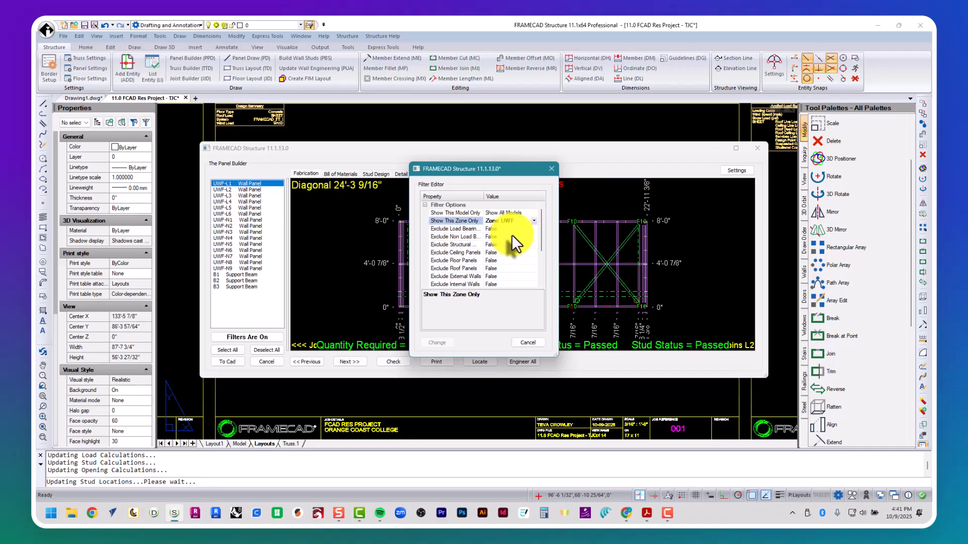
click(435, 344)
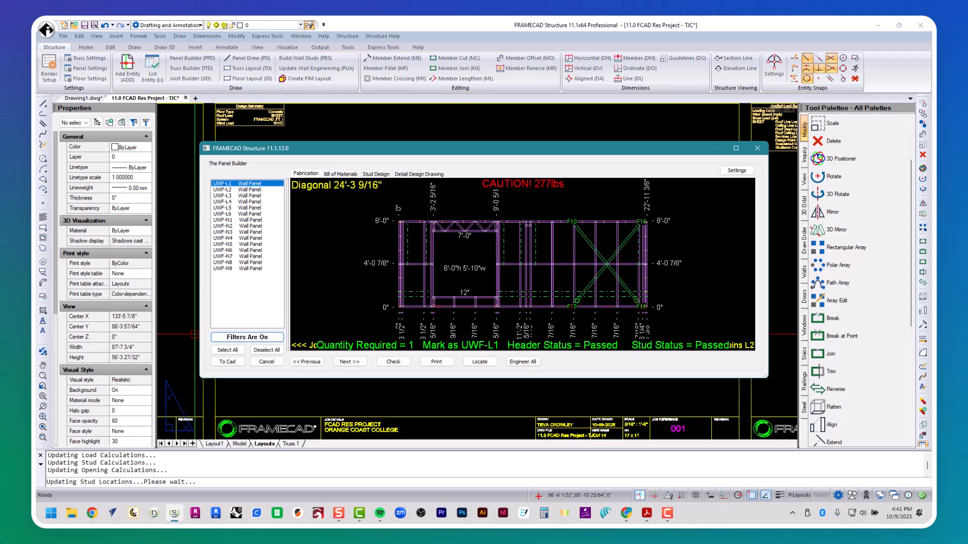
Step: Review UWF-L1's materials, stud design and detail tabs, then send all 15 panels to Panel.1
click(337, 173)
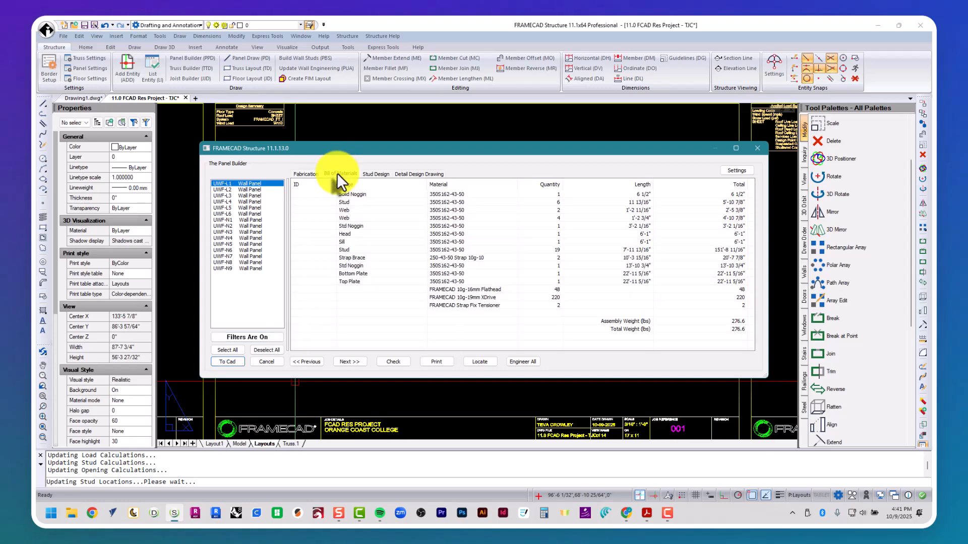
click(380, 173)
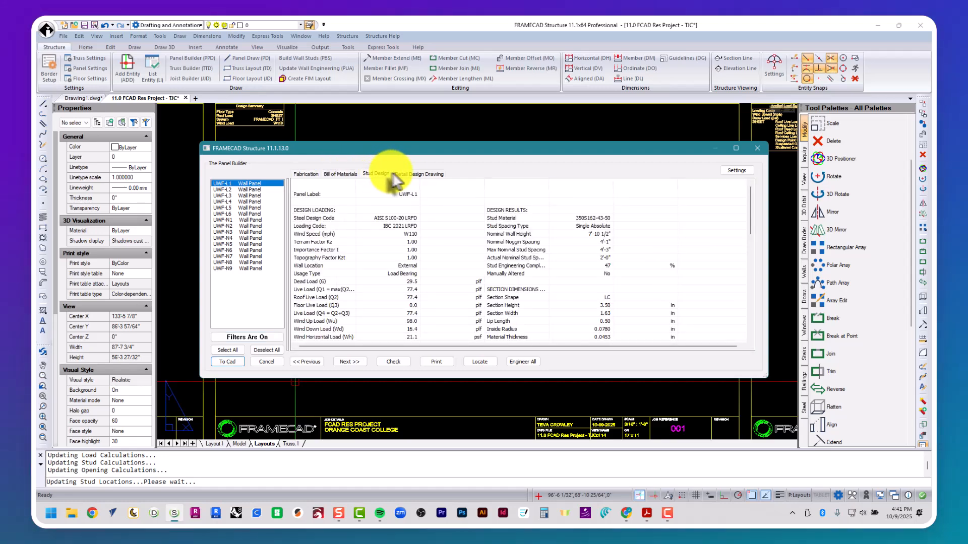
click(412, 174)
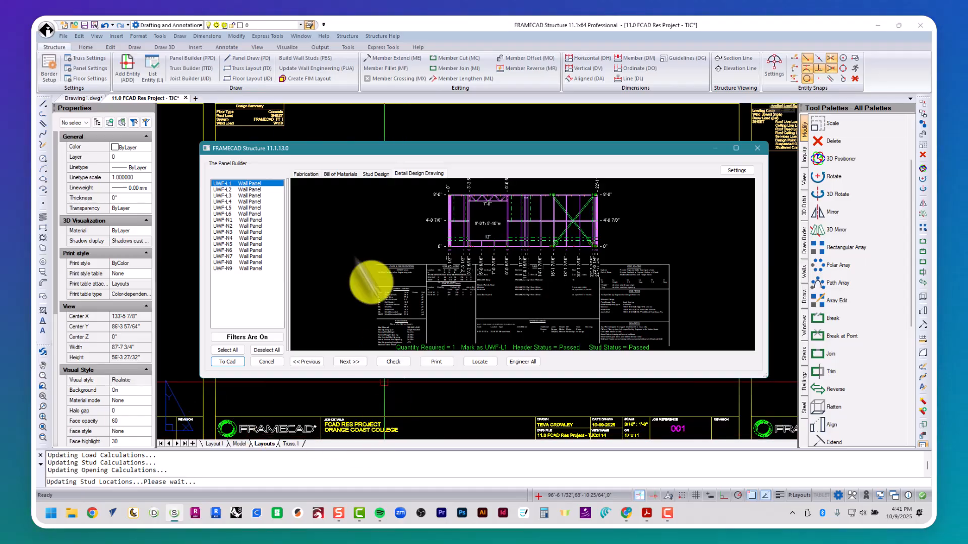
click(304, 173)
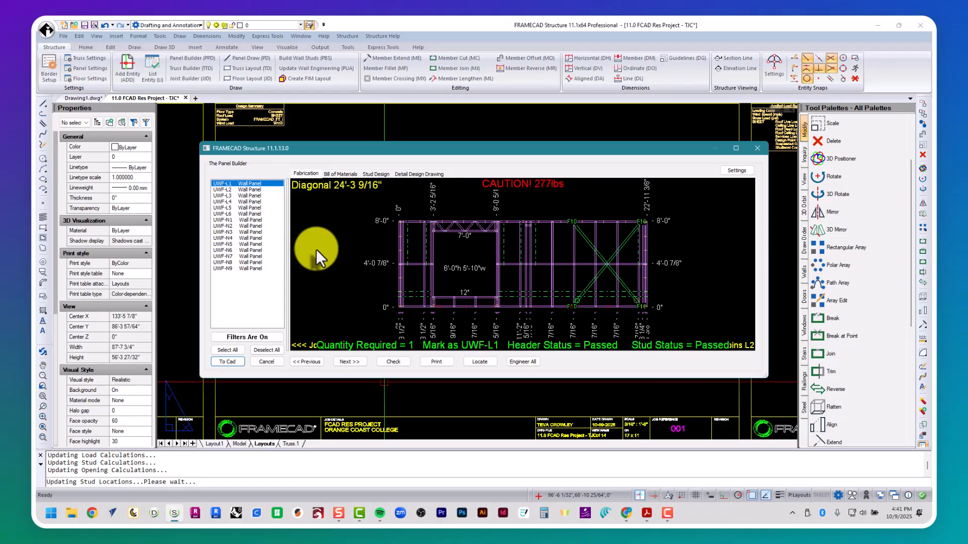
click(226, 350)
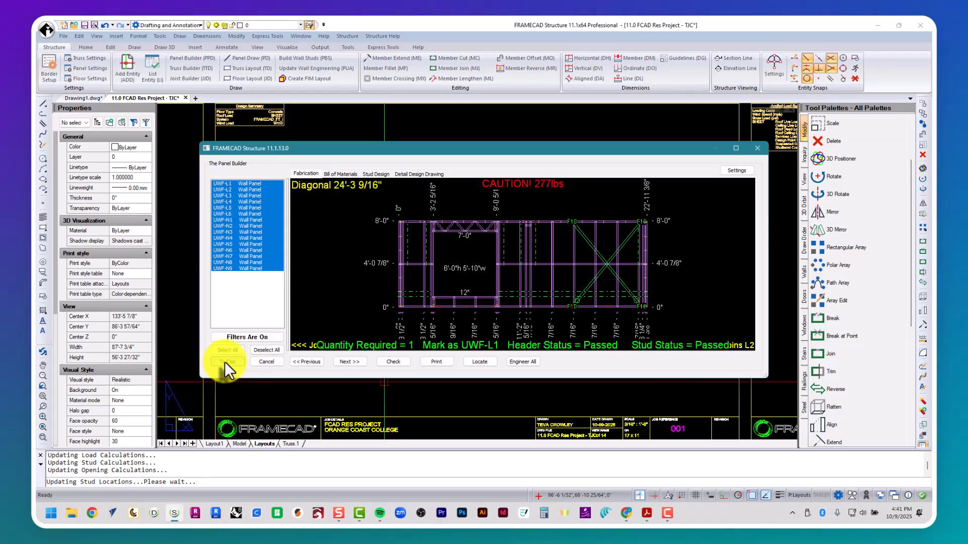
click(225, 362)
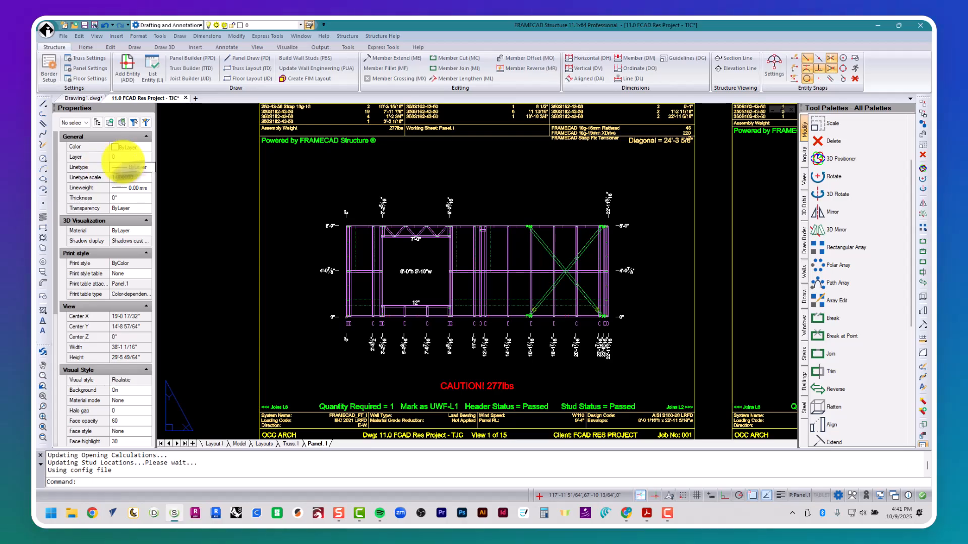
middle_drag(454, 156, 395, 248)
scroll(306, 260, up, 1)
scroll(307, 260, up, 1)
mouse_move(307, 260)
middle_down()
mouse_move(328, 259)
mouse_move(303, 247)
middle_up()
scroll(303, 247, down, 1)
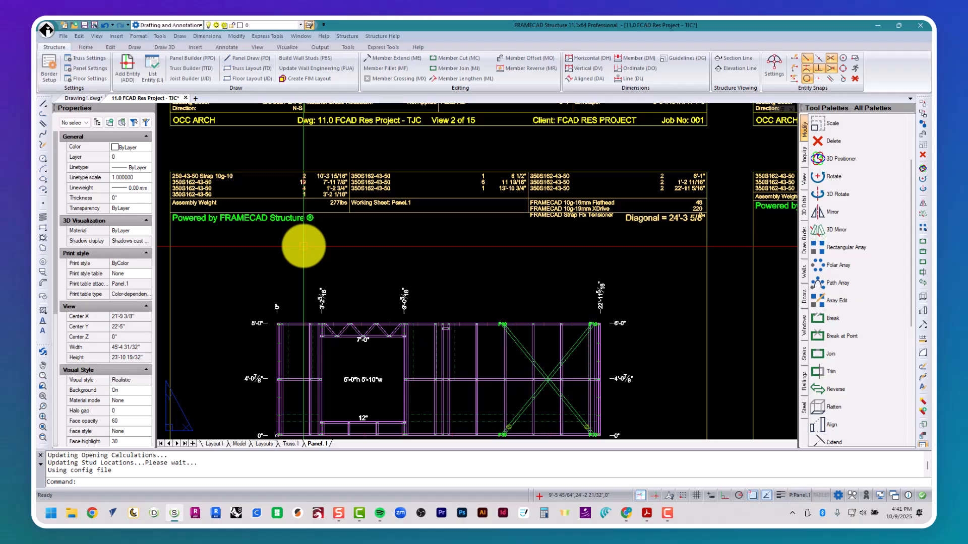
scroll(303, 247, down, 1)
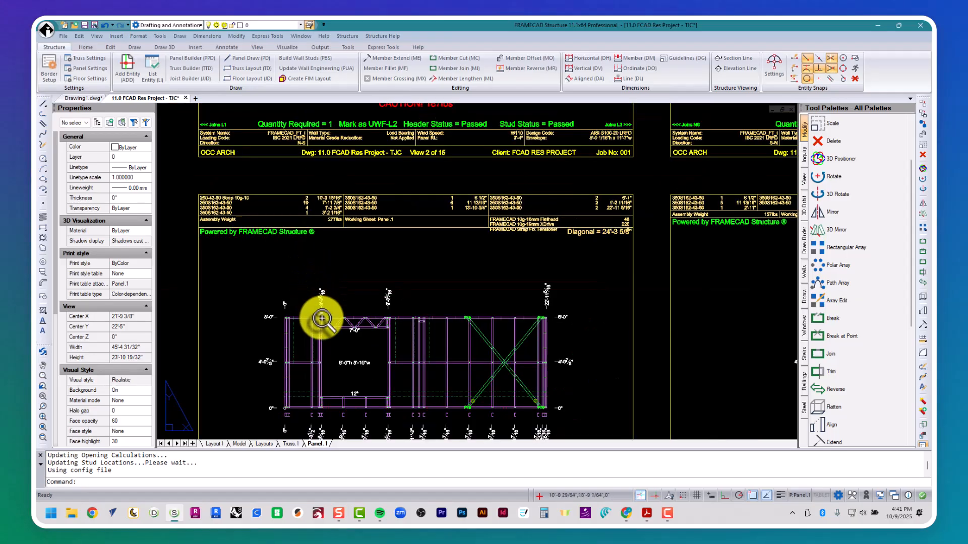
middle_drag(320, 319, 320, 179)
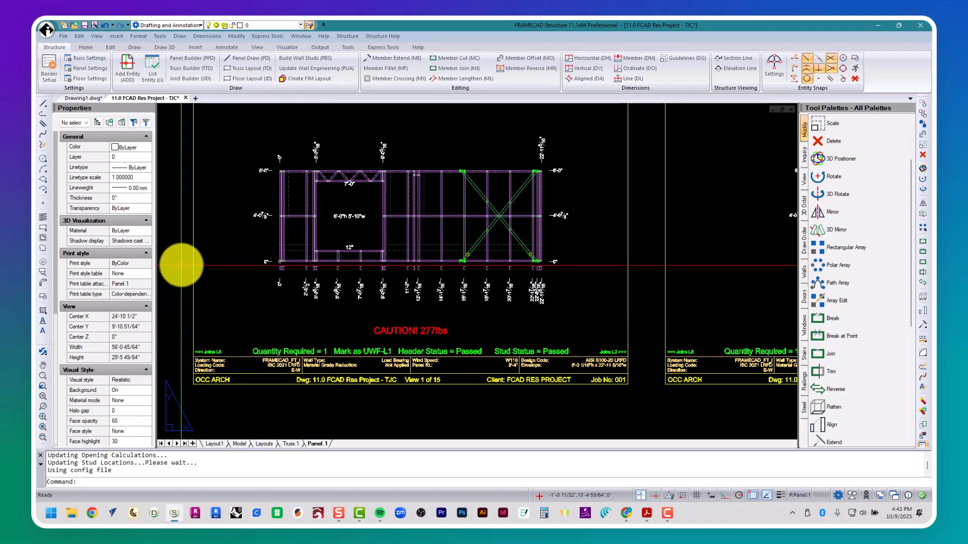
scroll(280, 273, up, 8)
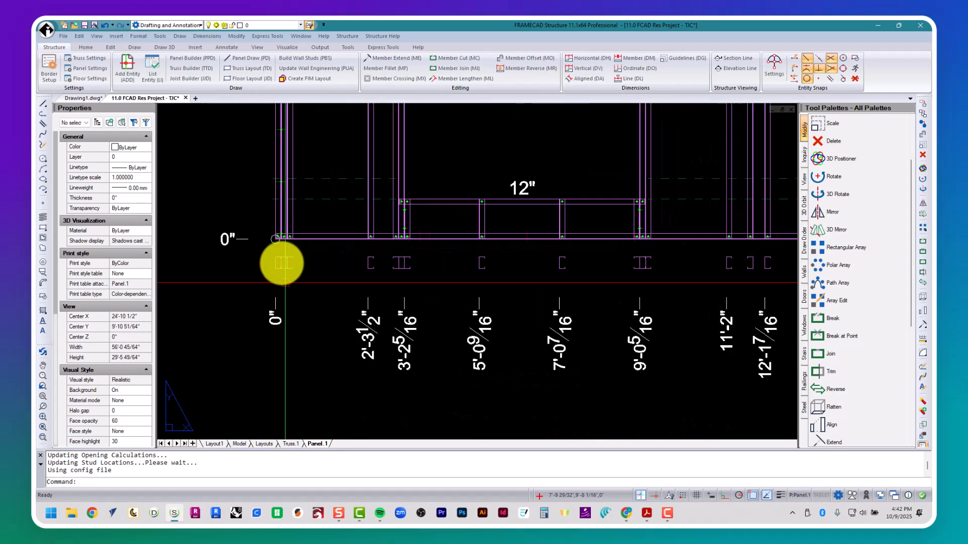
middle_drag(569, 314, 499, 313)
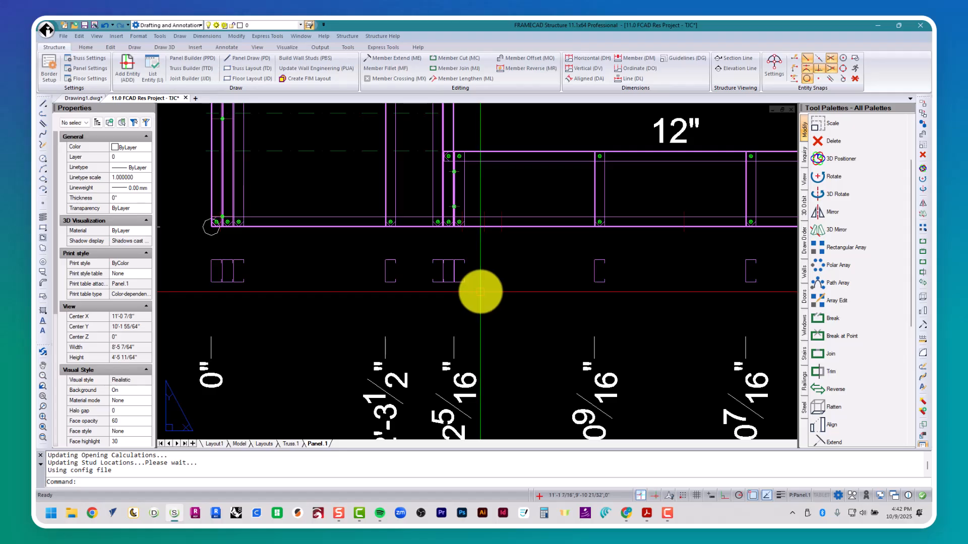
scroll(480, 292, down, 12)
middle_click(478, 293)
middle_click(478, 292)
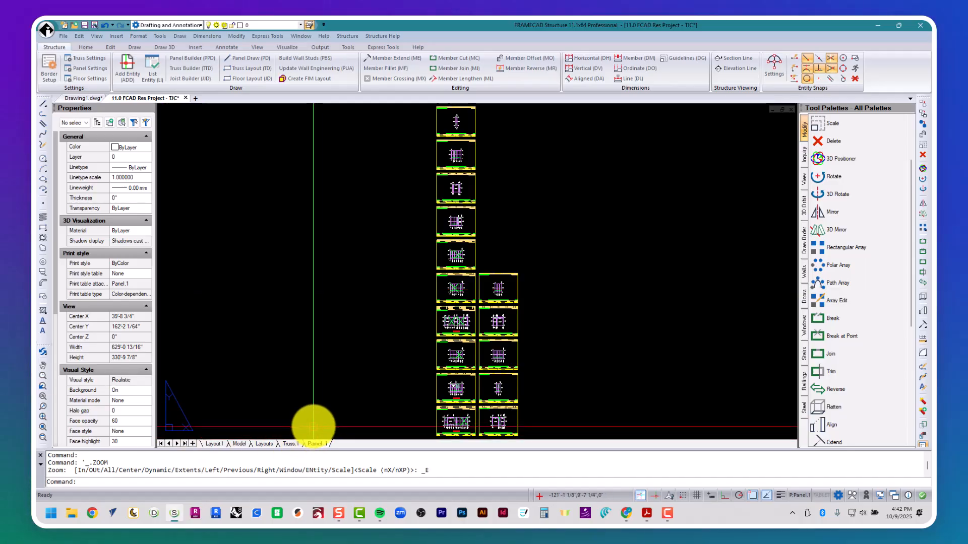
Step: Generate the 3D framed house model with P3D, then return to the Panel.1 layout
text(P3D)
key(Return)
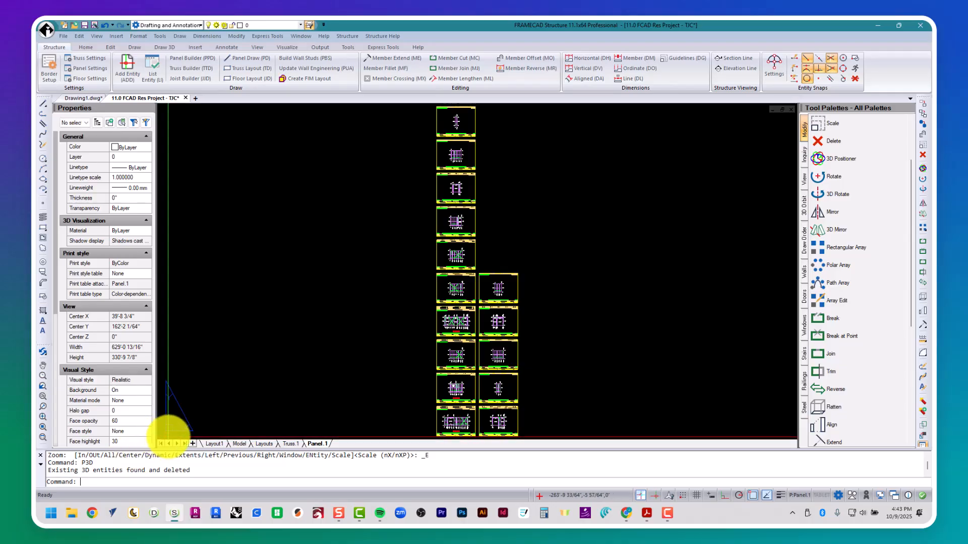
text(P3D)
key(Return)
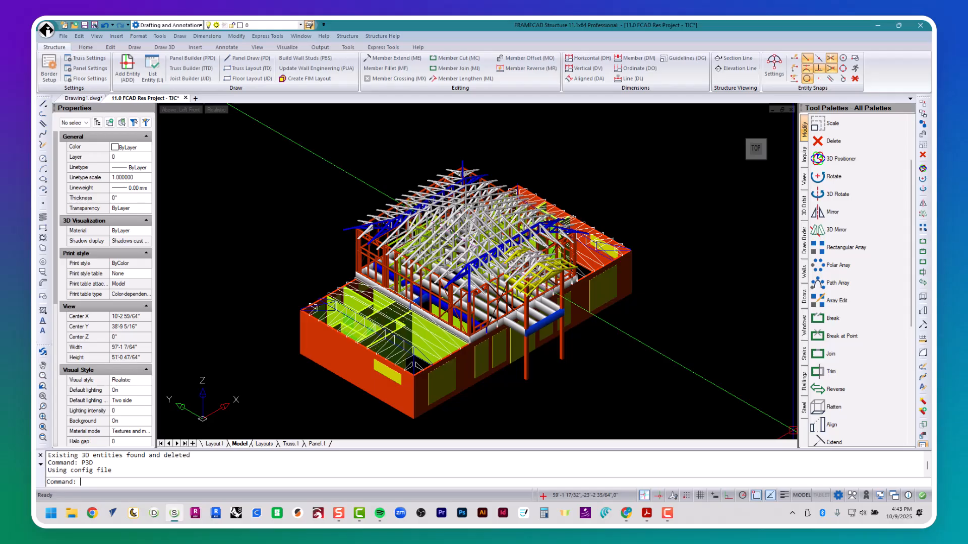
click(318, 444)
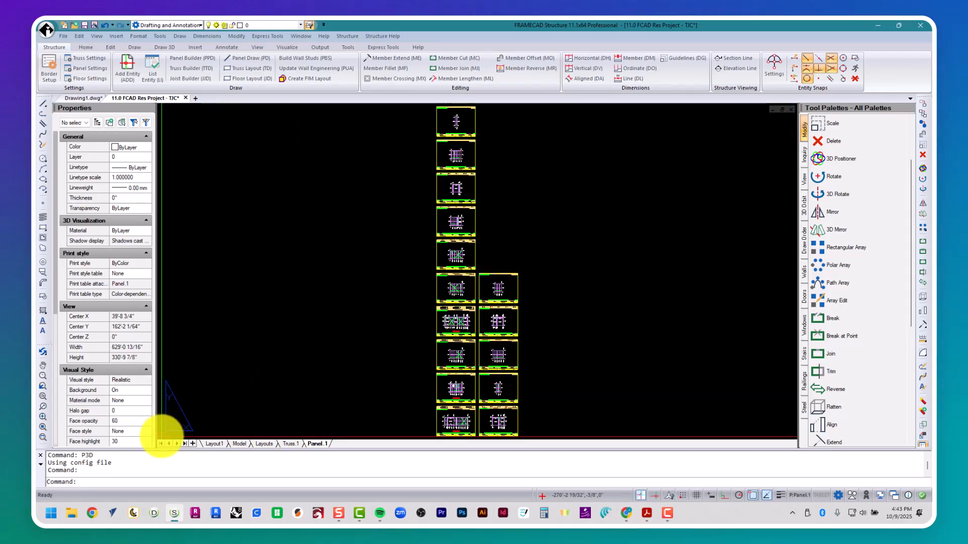